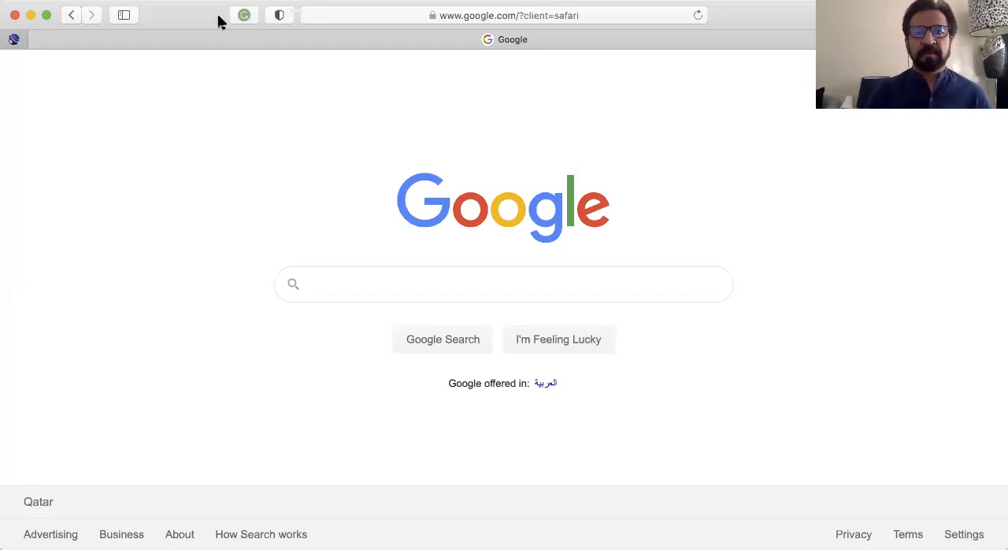
# Go to forms.google.com and create a new blank form
pyautogui.click(372, 18)
pyautogui.press('BackSpace')
pyautogui.write('forms.google.com')
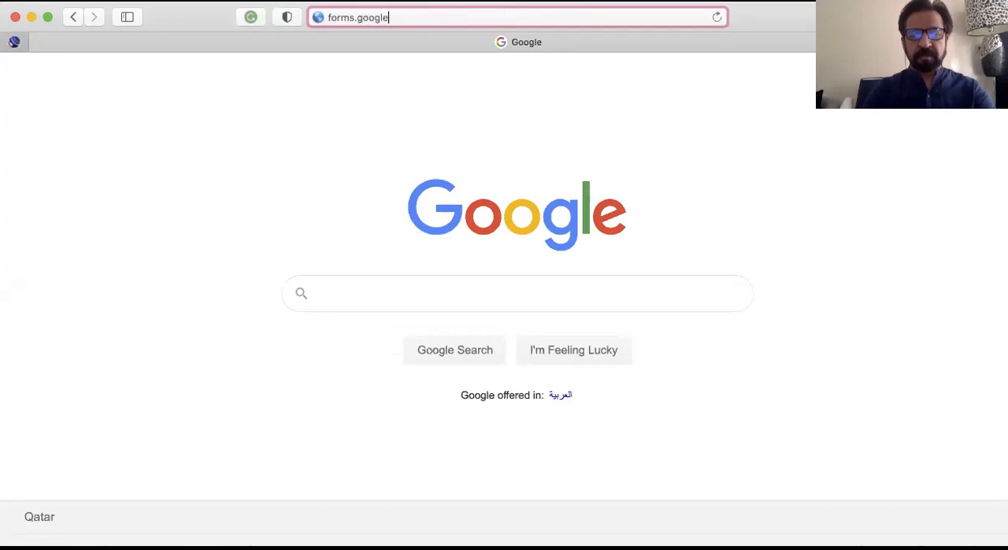
pyautogui.press('Return')
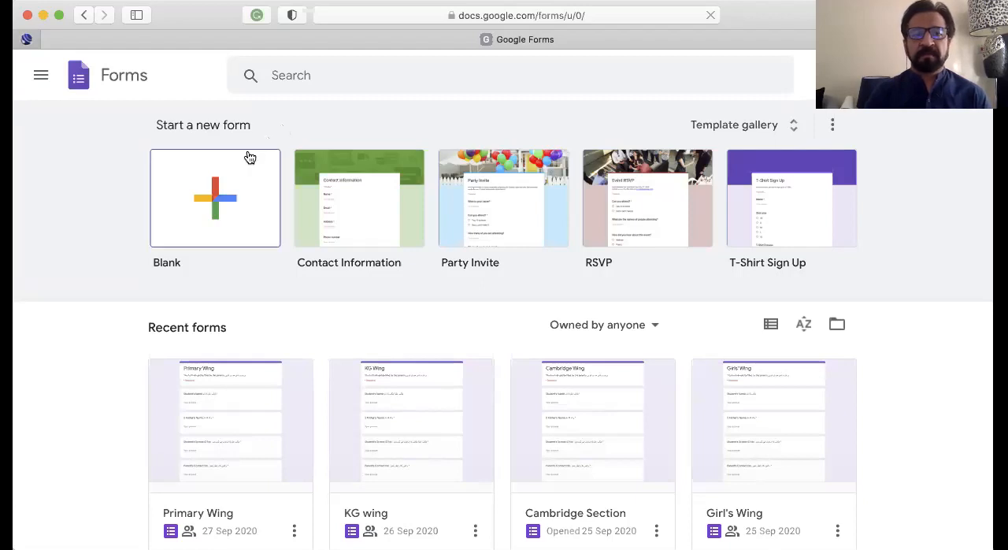
pyautogui.click(218, 207)
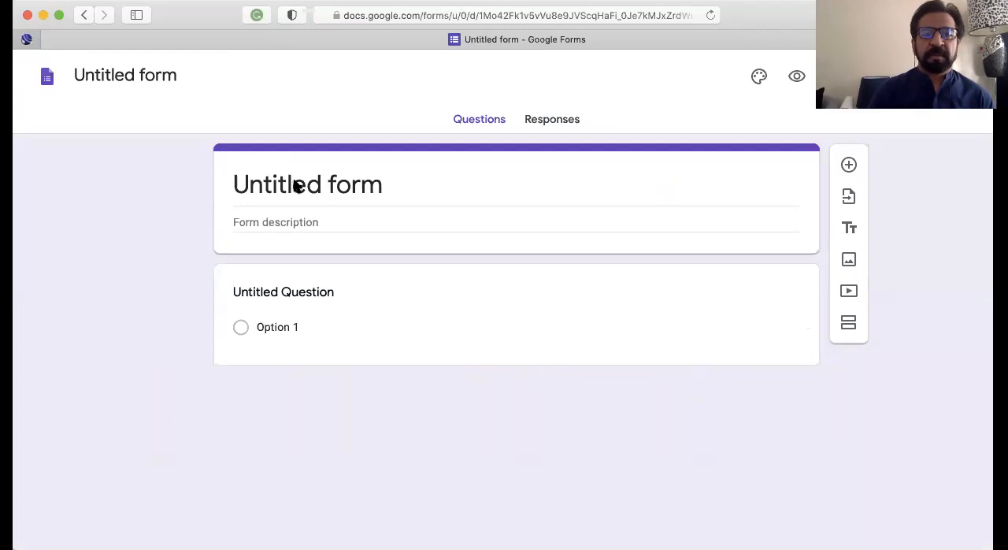
# Replace the form's title with "English Question Paper"
pyautogui.click(380, 184)
pyautogui.click(380, 185)
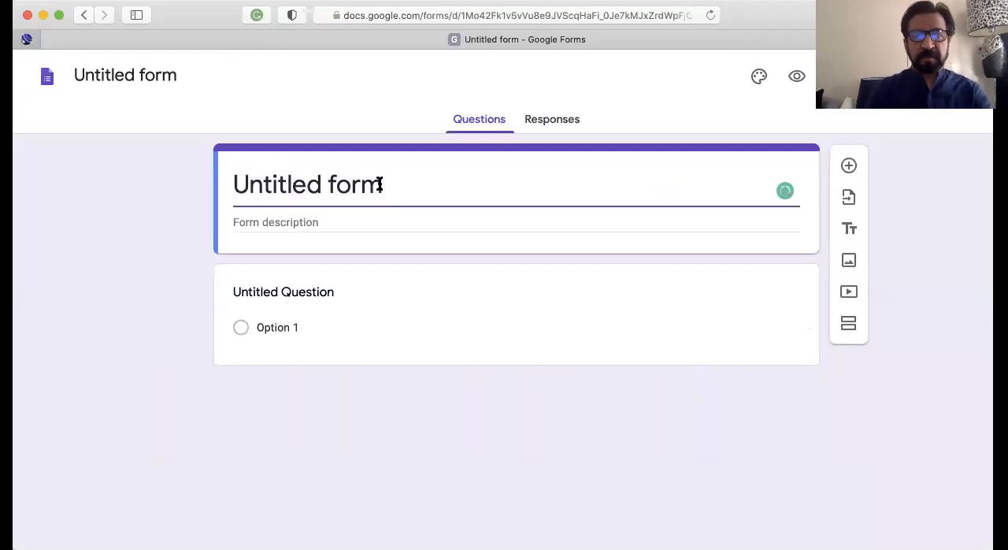
pyautogui.press('BackSpace')
pyautogui.press('BackSpace')
pyautogui.press('BackSpace')
pyautogui.press('BackSpace')
pyautogui.press('BackSpace')
pyautogui.press('BackSpace')
pyautogui.press('BackSpace')
pyautogui.press('BackSpace')
pyautogui.press('BackSpace')
pyautogui.press('BackSpace')
pyautogui.press('BackSpace')
pyautogui.press('BackSpace')
pyautogui.press('BackSpace')
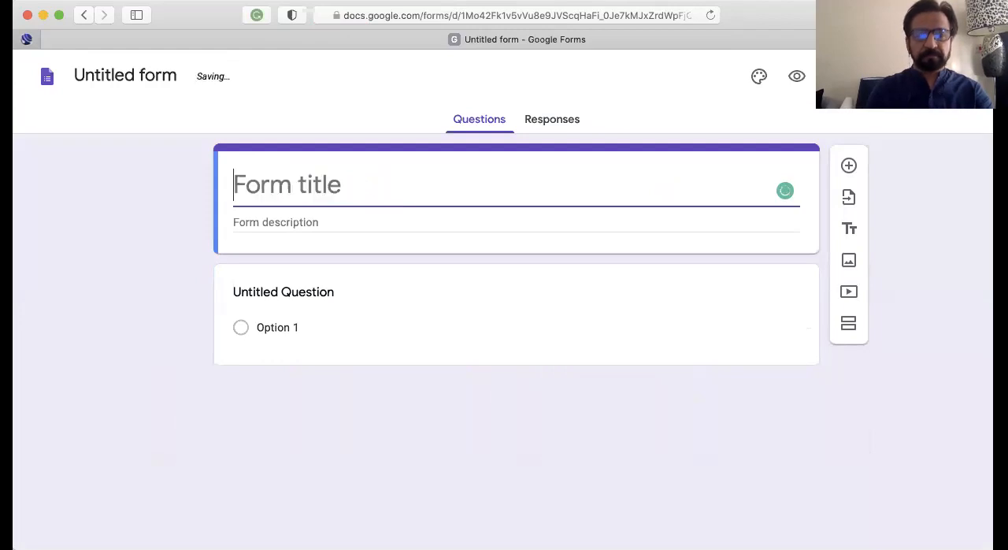
pyautogui.write('Ma')
pyautogui.press('BackSpace')
pyautogui.press('BackSpace')
pyautogui.write('English ')
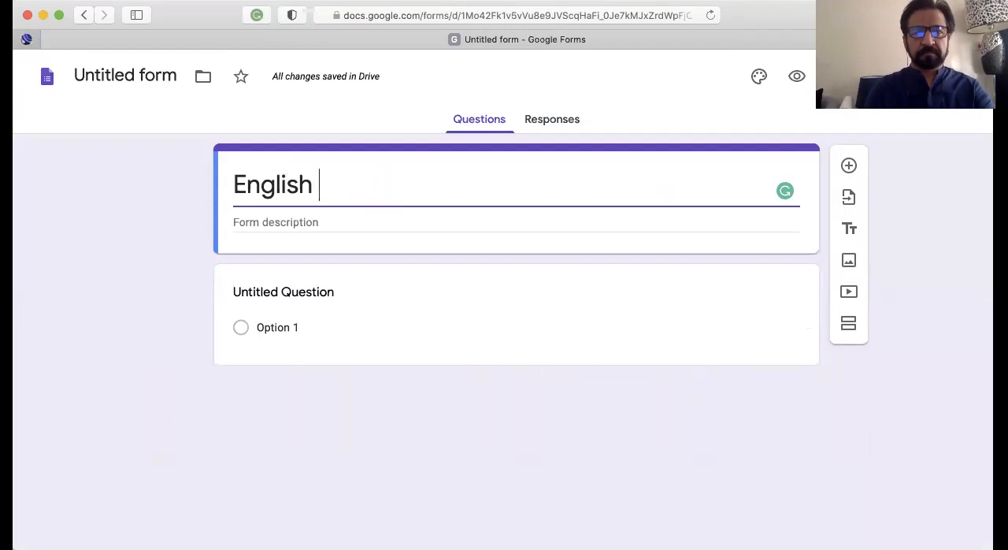
pyautogui.write('Q')
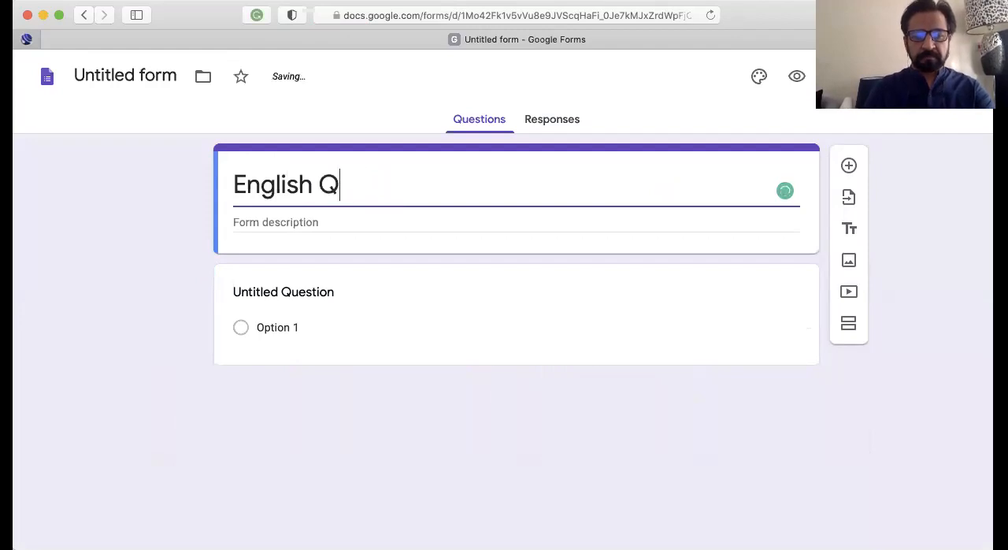
pyautogui.write('uestion Paper')
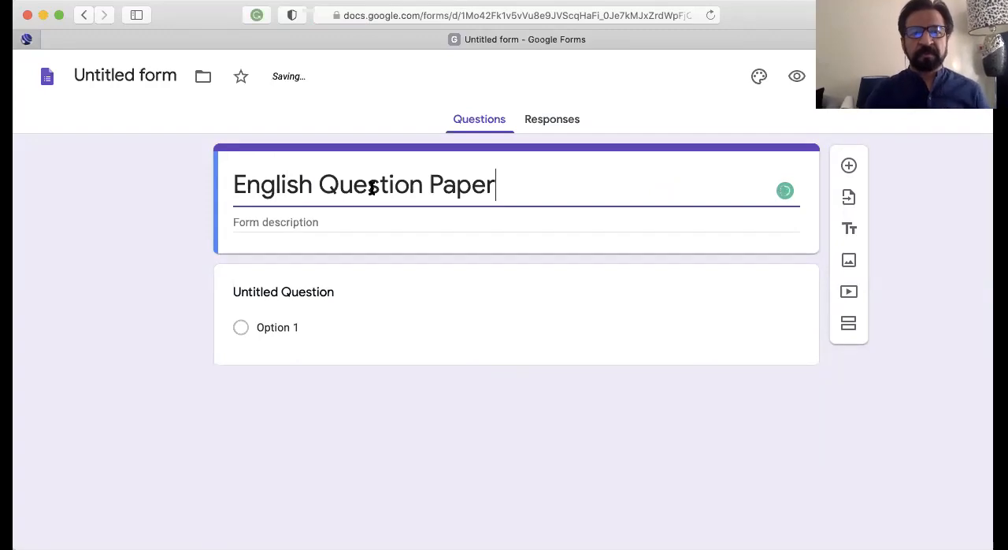
# Set the first question's text to "What is the name of your class teacher?"
pyautogui.click(347, 291)
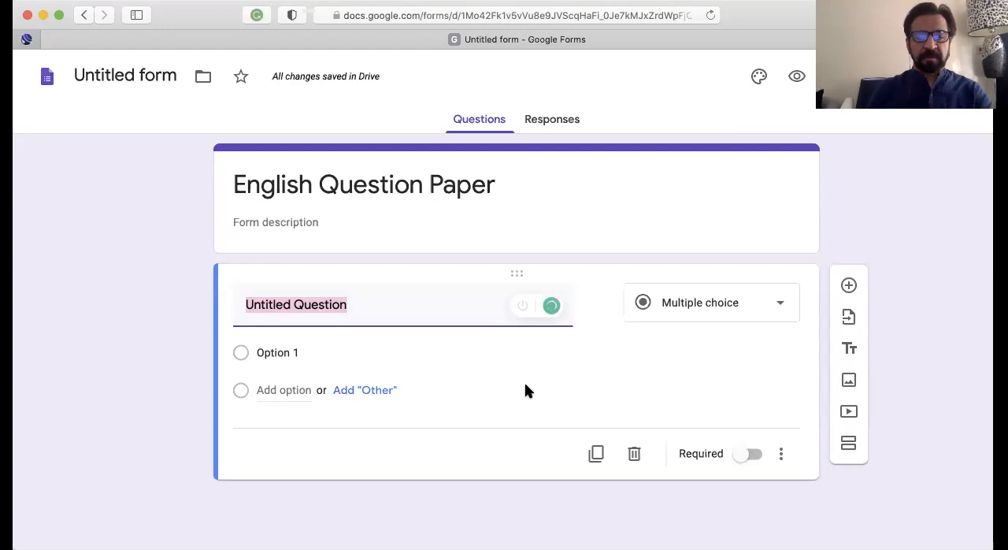
pyautogui.write('What is ')
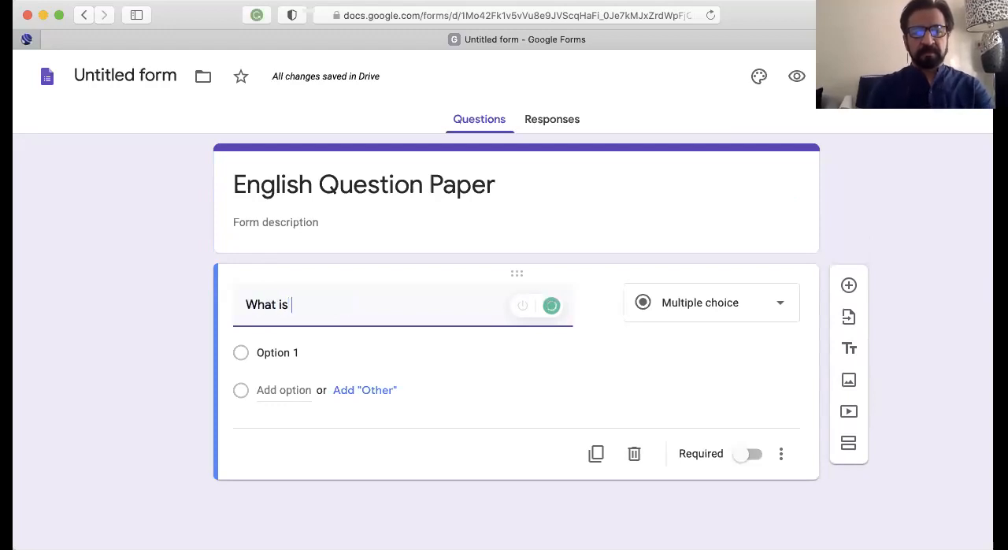
pyautogui.write('the n')
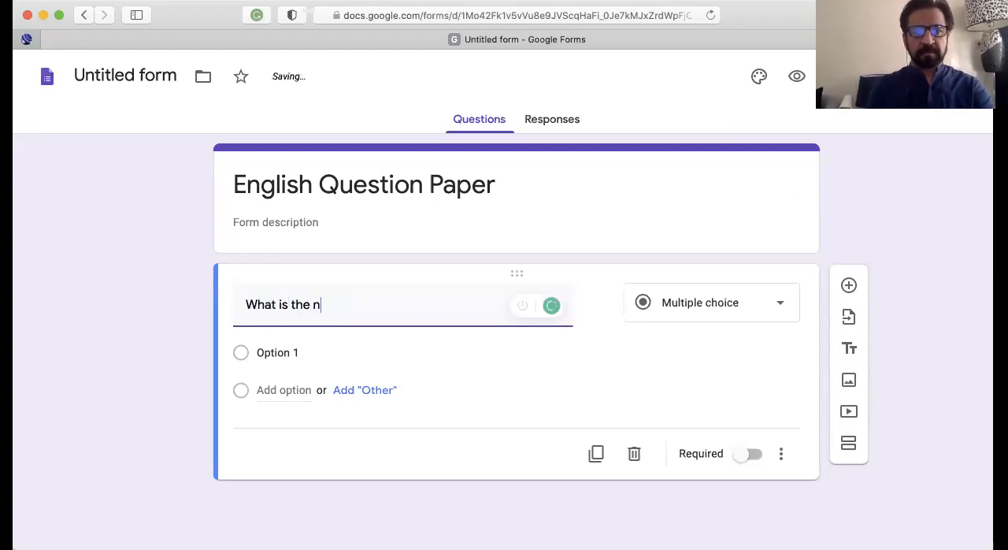
pyautogui.write('ame of yoru')
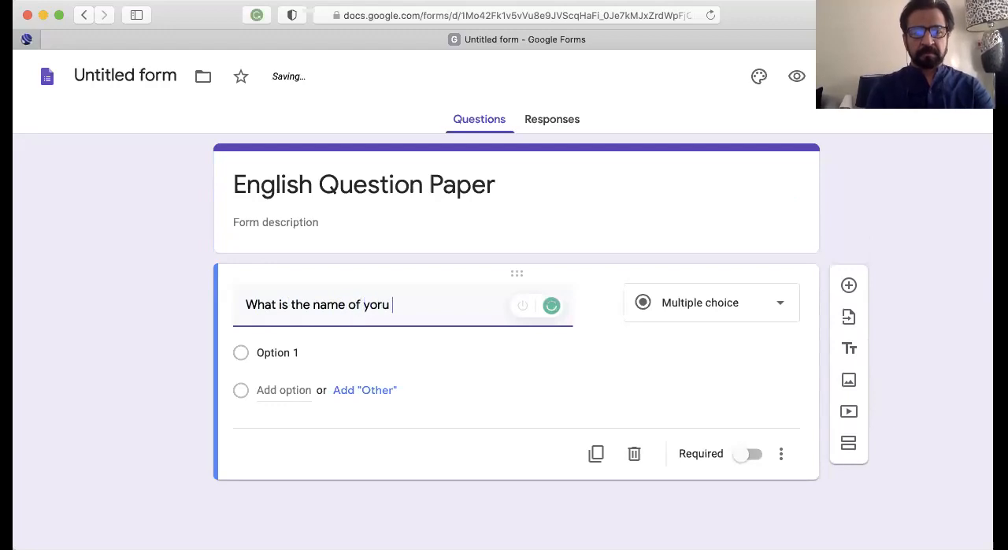
pyautogui.press('BackSpace')
pyautogui.press('BackSpace')
pyautogui.write('ur')
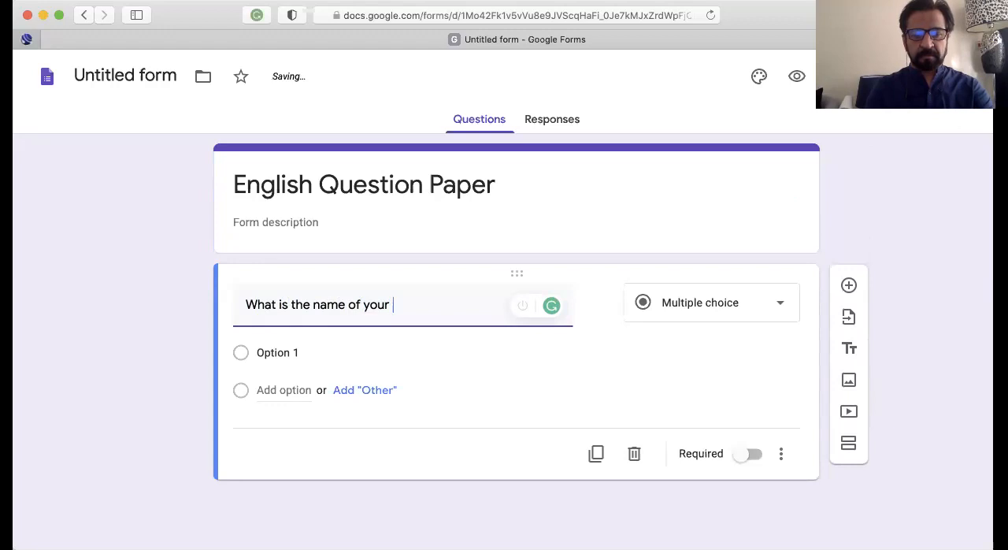
pyautogui.write(' class teacher?')
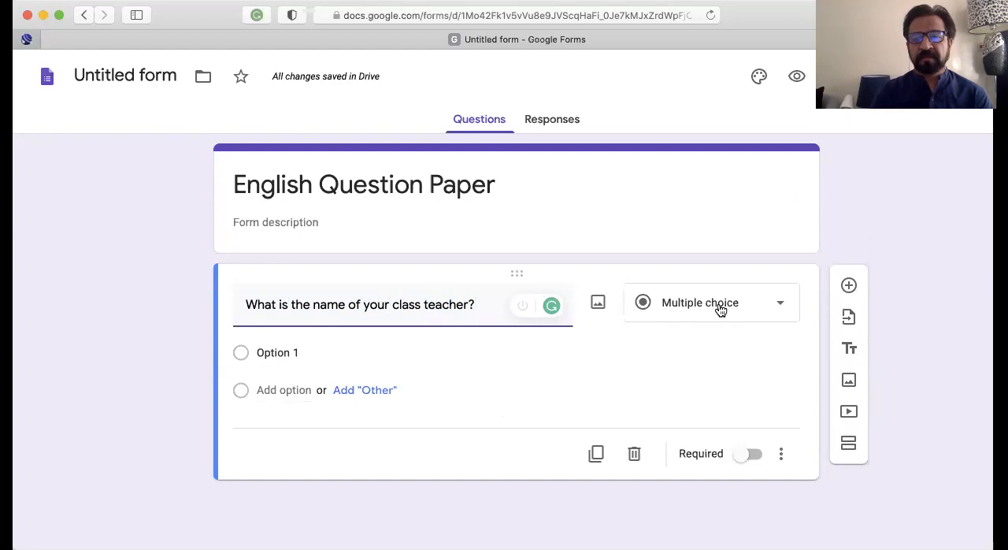
# Keep the question as multiple choice, enter a teacher's name as the first answer option and add an "Other" option
pyautogui.click(720, 309)
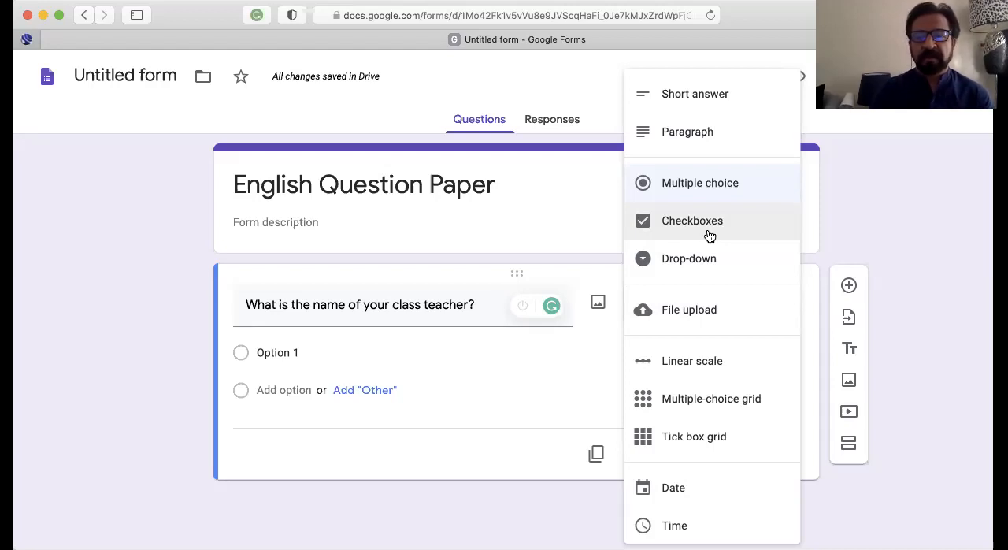
pyautogui.click(570, 211)
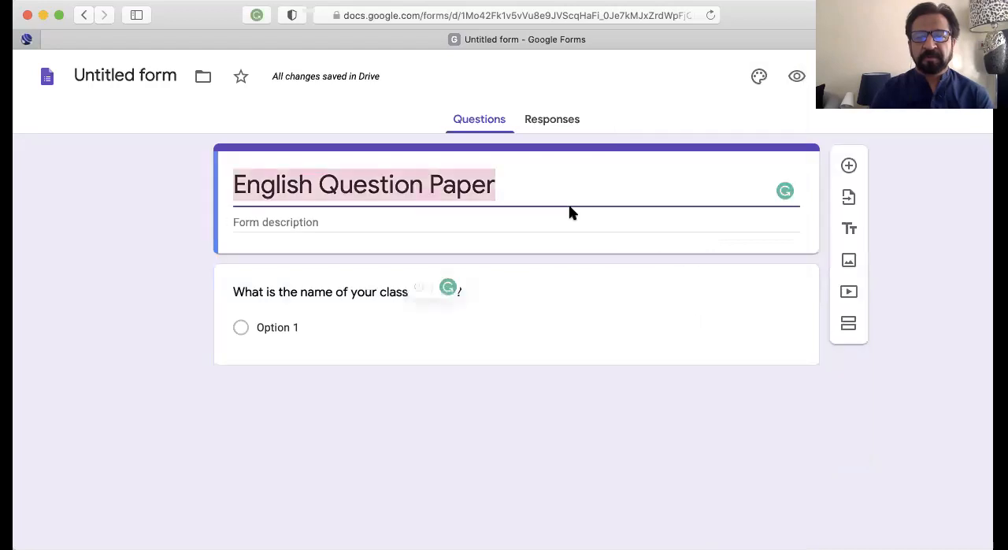
pyautogui.click(323, 329)
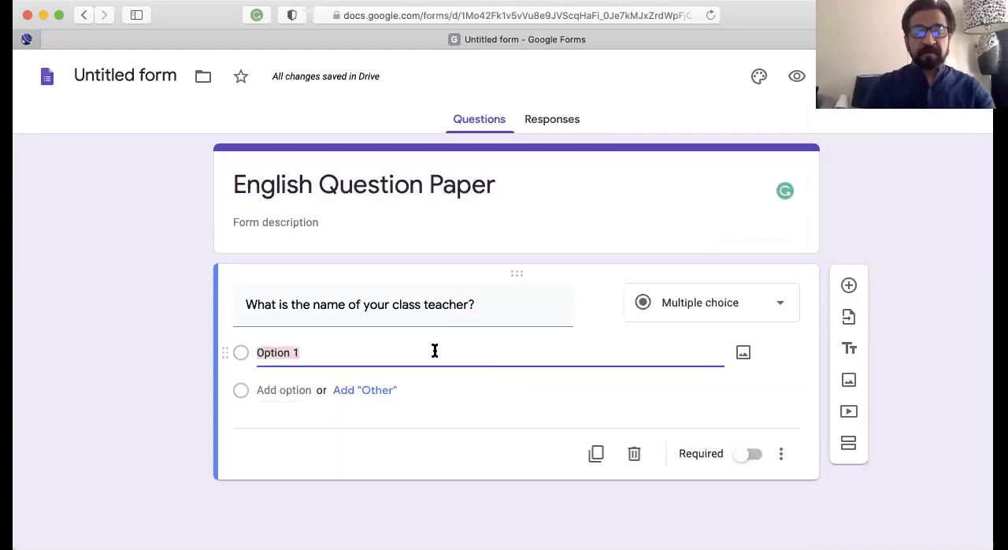
pyautogui.write('Khalid')
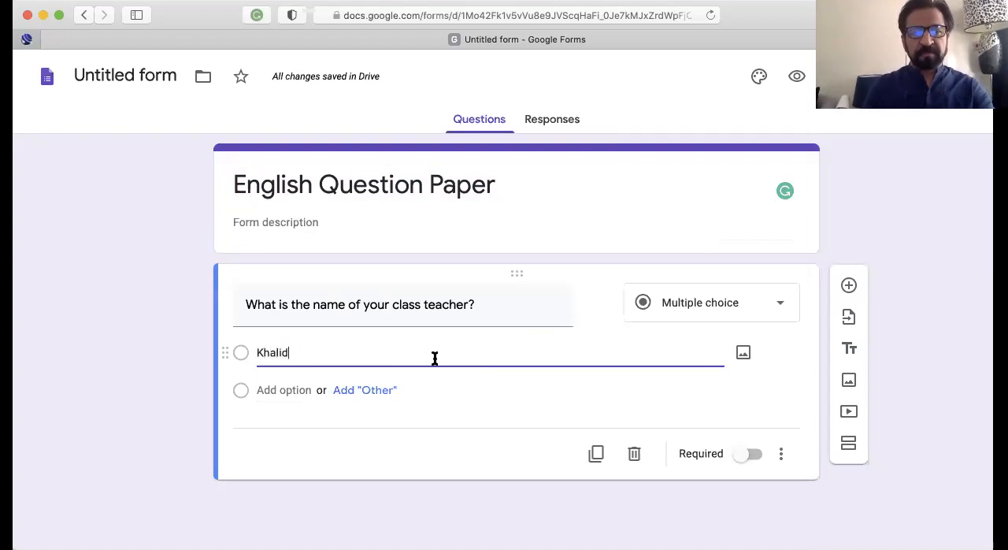
pyautogui.click(361, 391)
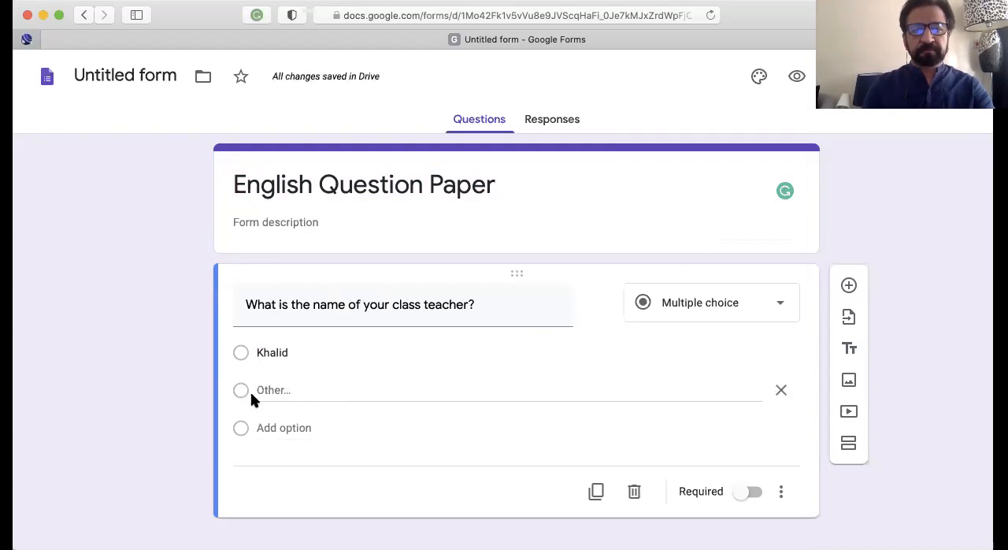
# Add a second and a third answer option to the class teacher question, each with a different teacher's name
pyautogui.click(298, 430)
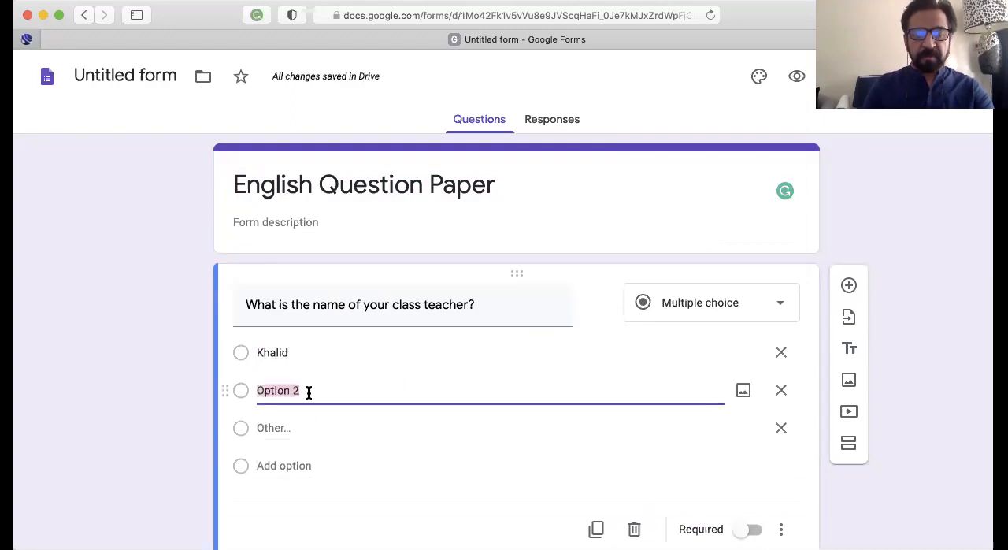
pyautogui.write('Rashid')
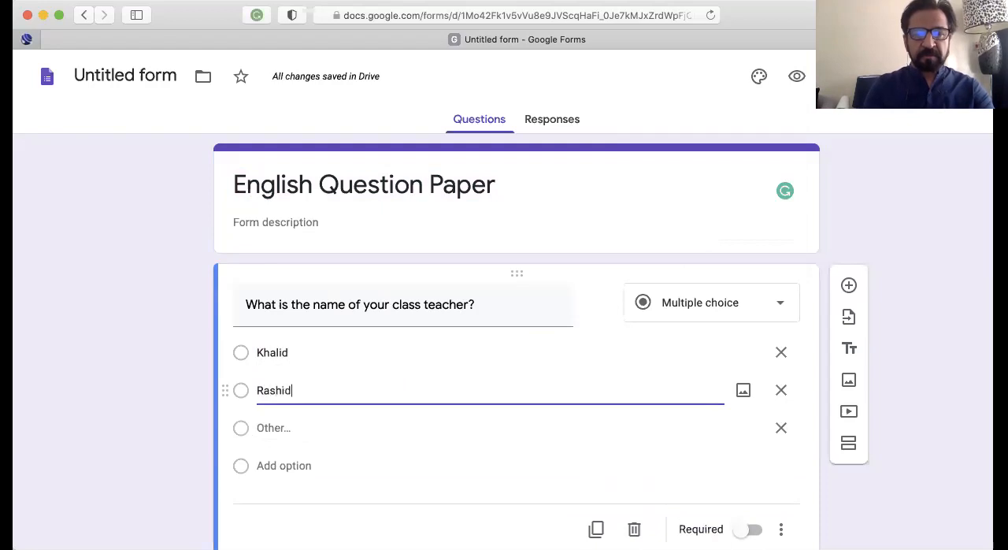
pyautogui.click(307, 432)
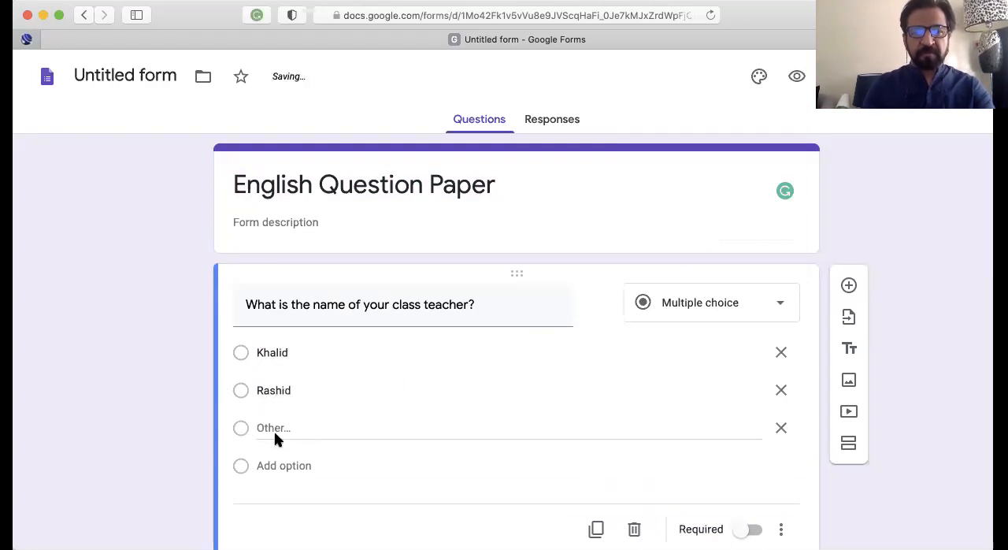
pyautogui.click(304, 465)
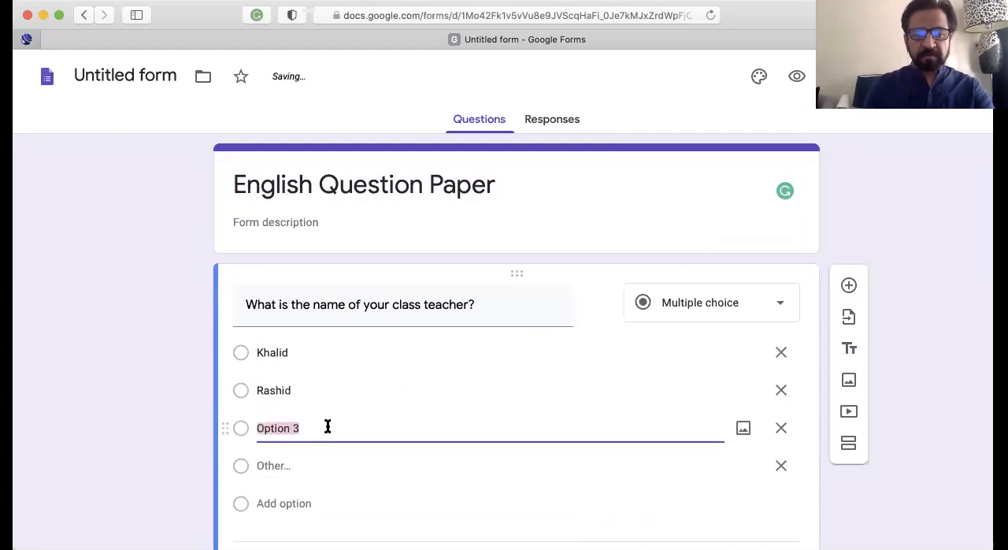
pyautogui.write('Ali')
# Add a fourth answer option to the class teacher question and replace its default text with another teacher's name
pyautogui.click(299, 465)
pyautogui.click(301, 502)
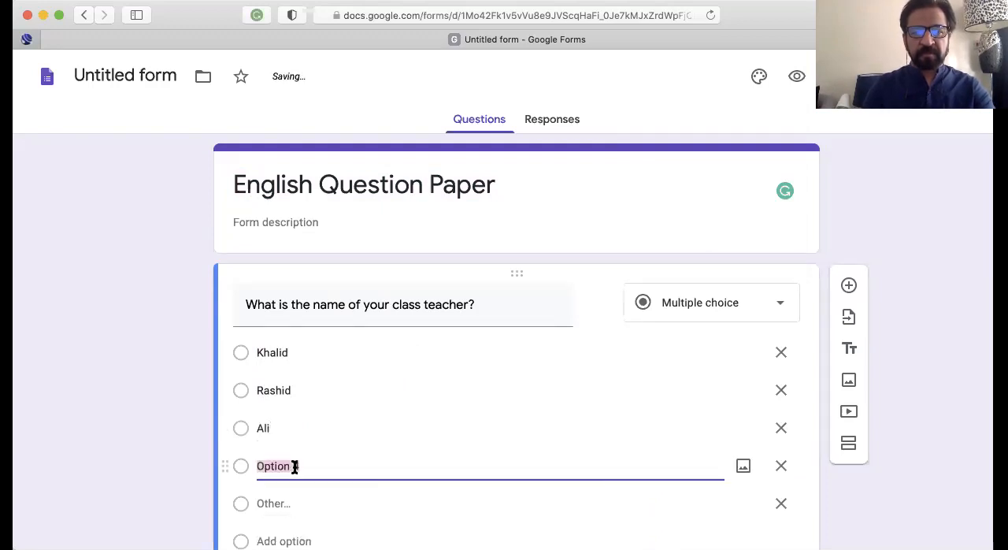
pyautogui.click(307, 466)
pyautogui.press('BackSpace')
pyautogui.press('BackSpace')
pyautogui.press('BackSpace')
pyautogui.press('BackSpace')
pyautogui.press('BackSpace')
pyautogui.press('BackSpace')
pyautogui.press('BackSpace')
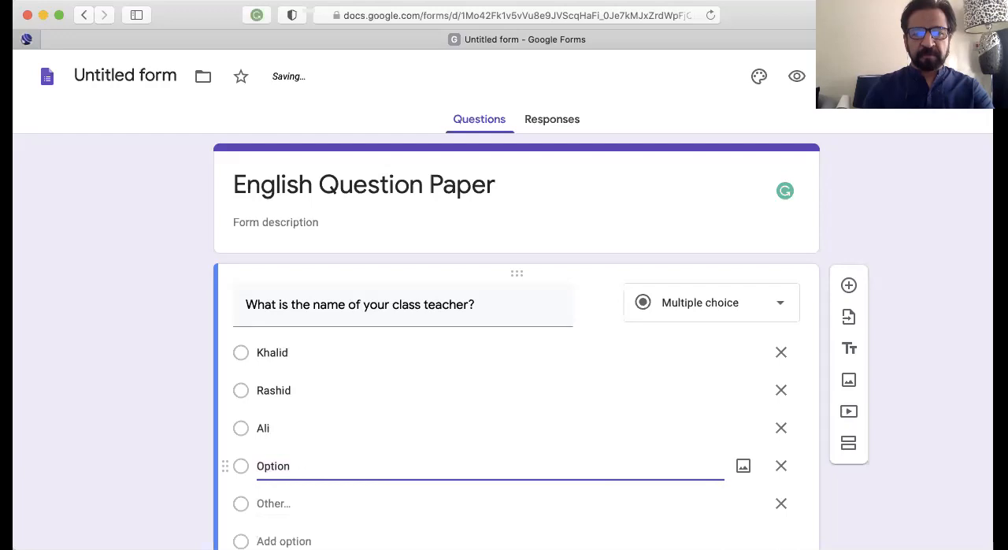
pyautogui.press('BackSpace')
pyautogui.write('Ahmad')
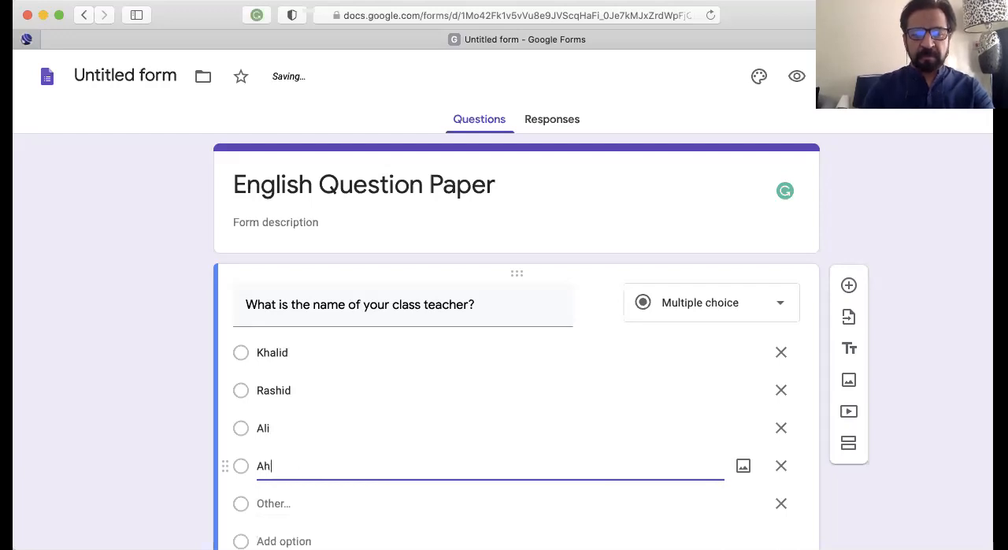
# Make the class teacher question required and remove its "Other" option
pyautogui.scroll(-1, 344, 449)
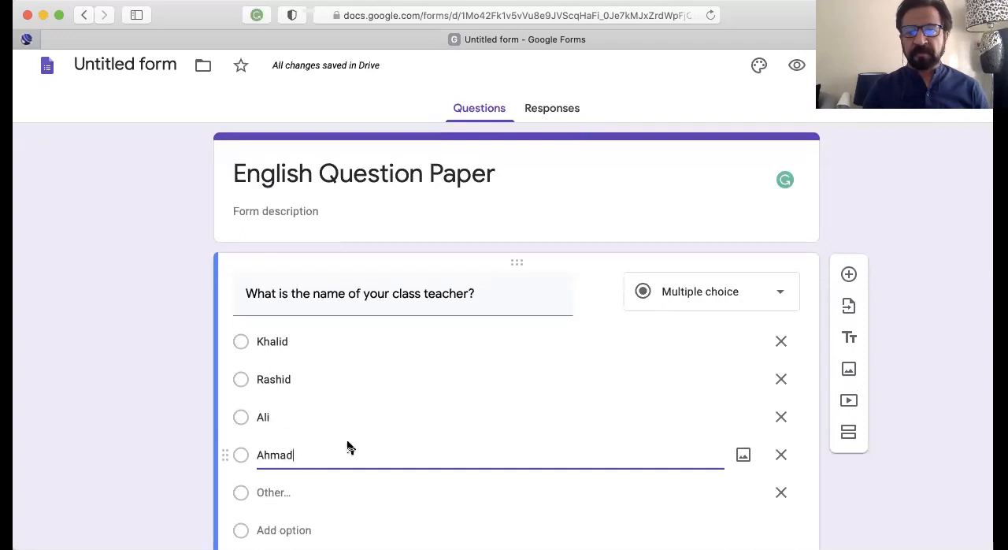
pyautogui.scroll(-3, 348, 446)
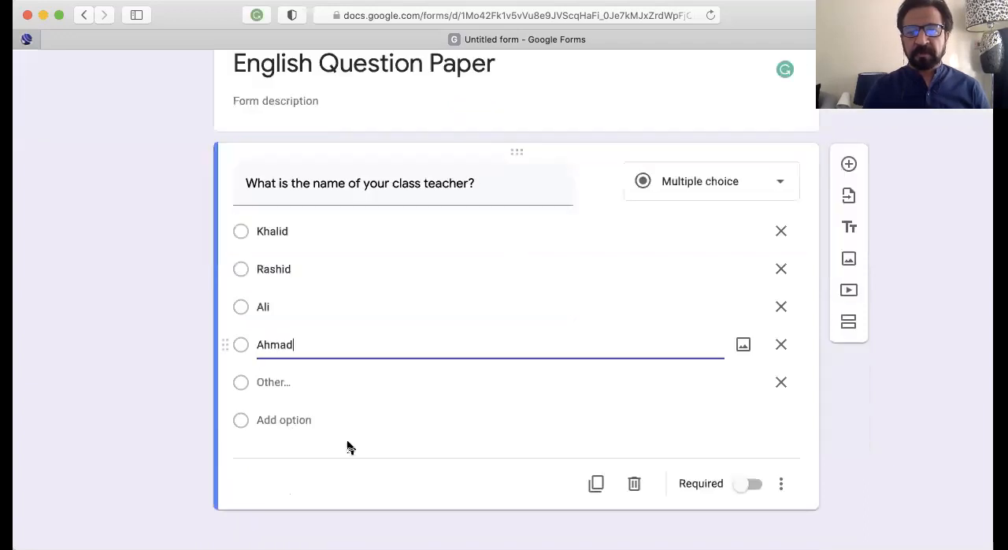
pyautogui.click(749, 484)
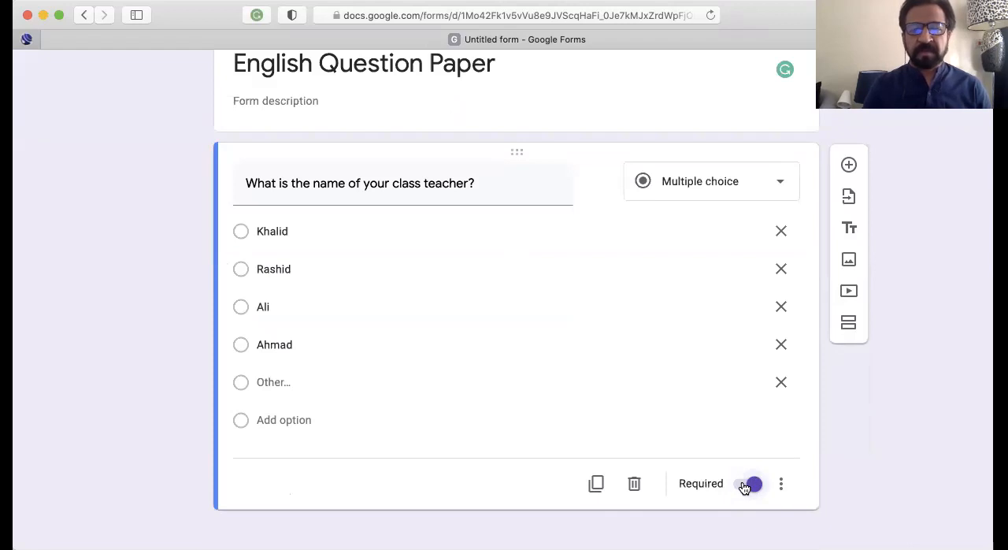
pyautogui.click(780, 383)
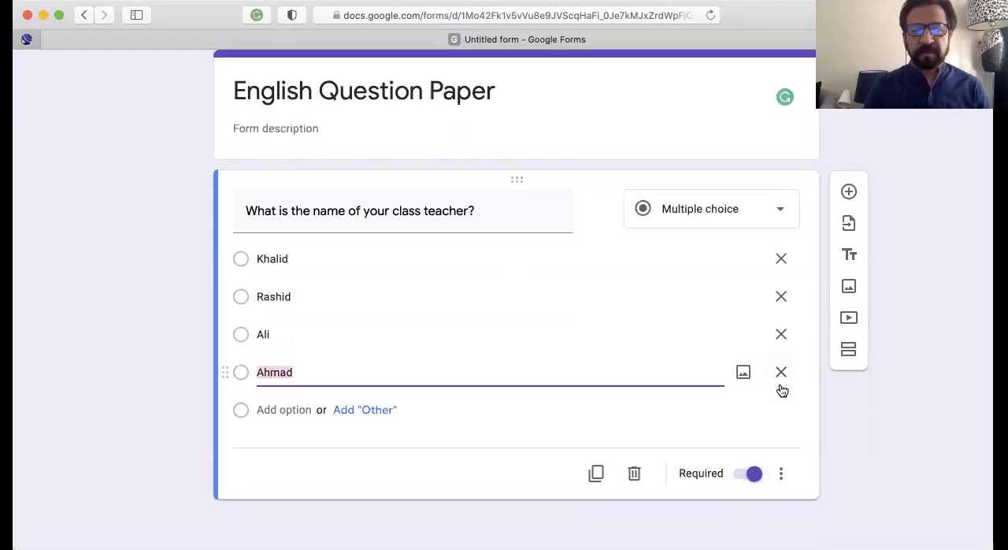
pyautogui.click(781, 475)
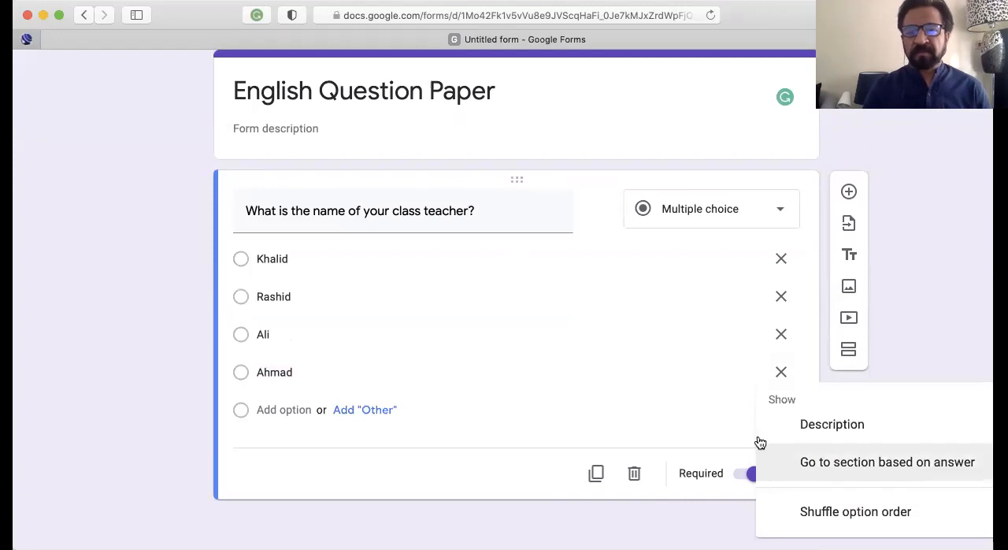
pyautogui.click(630, 133)
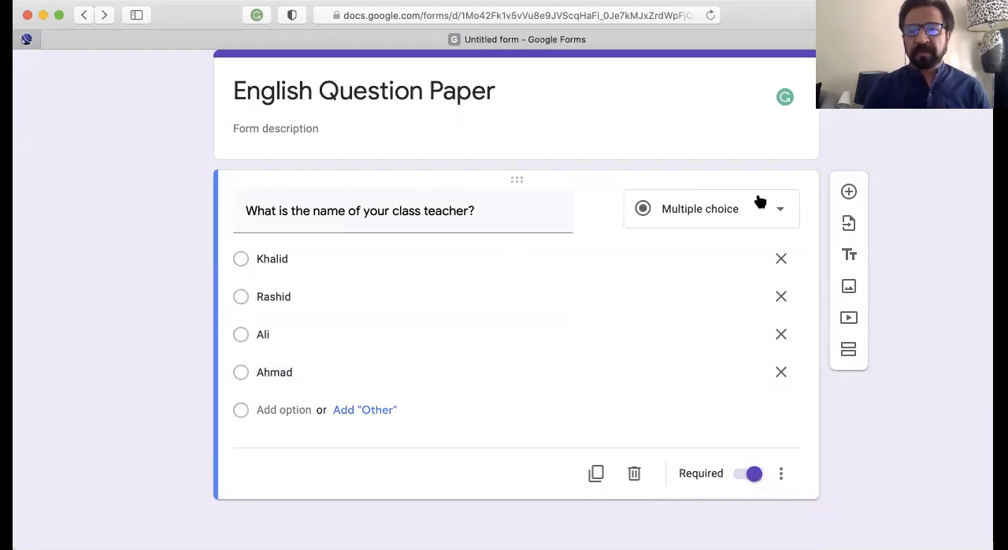
# Add a new question reading "Who is the monitor of your class?" and keep it as multiple choice
pyautogui.click(850, 194)
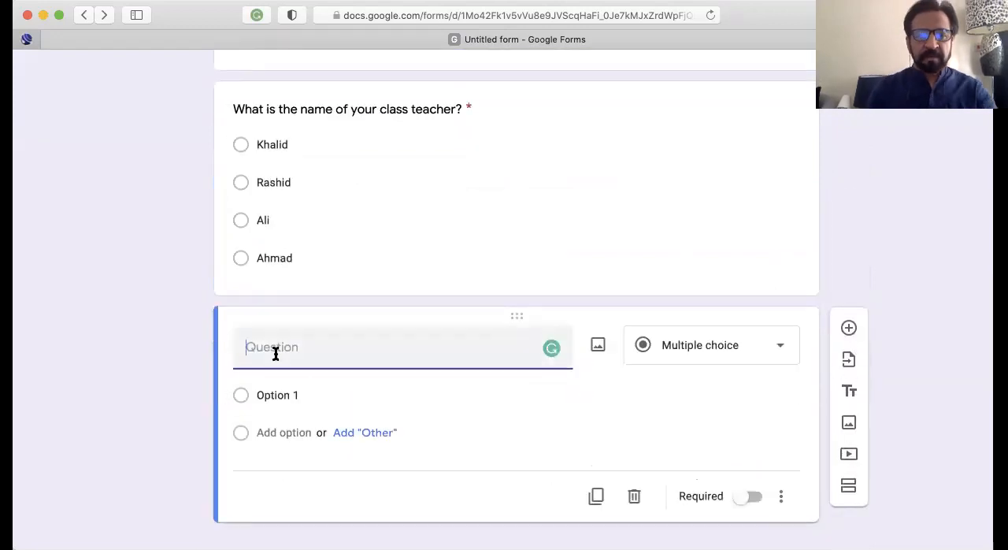
pyautogui.write('Who is ')
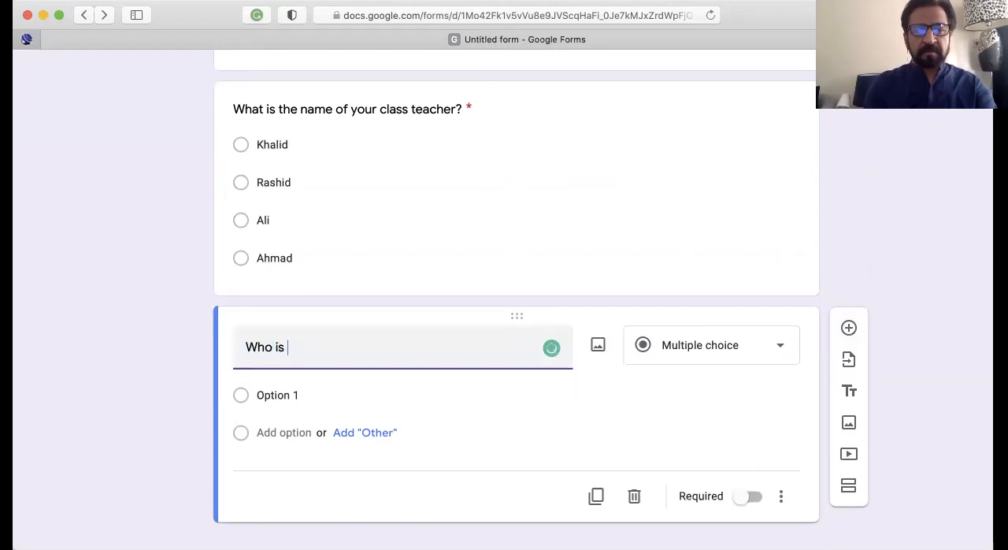
pyautogui.write('the monitor ')
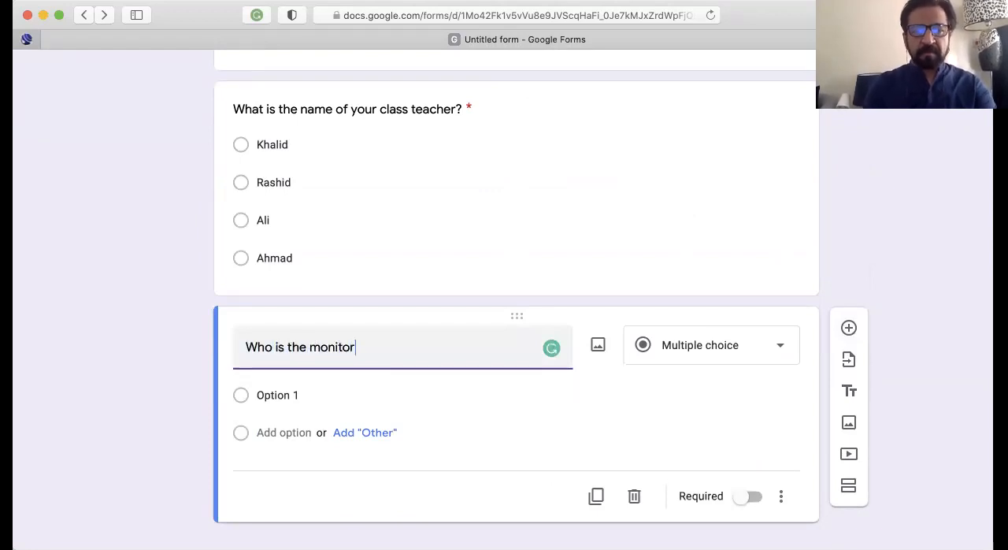
pyautogui.write('of your')
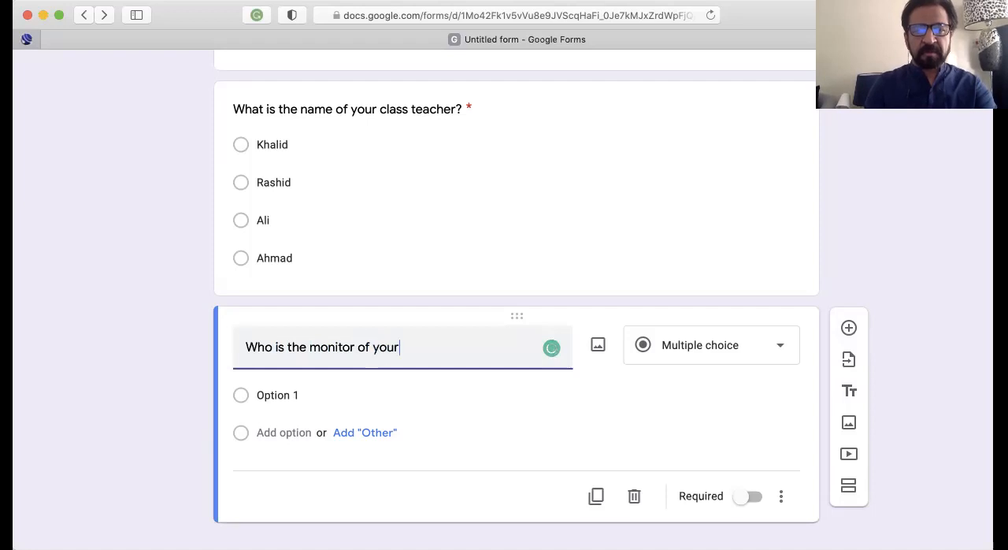
pyautogui.write(' class?')
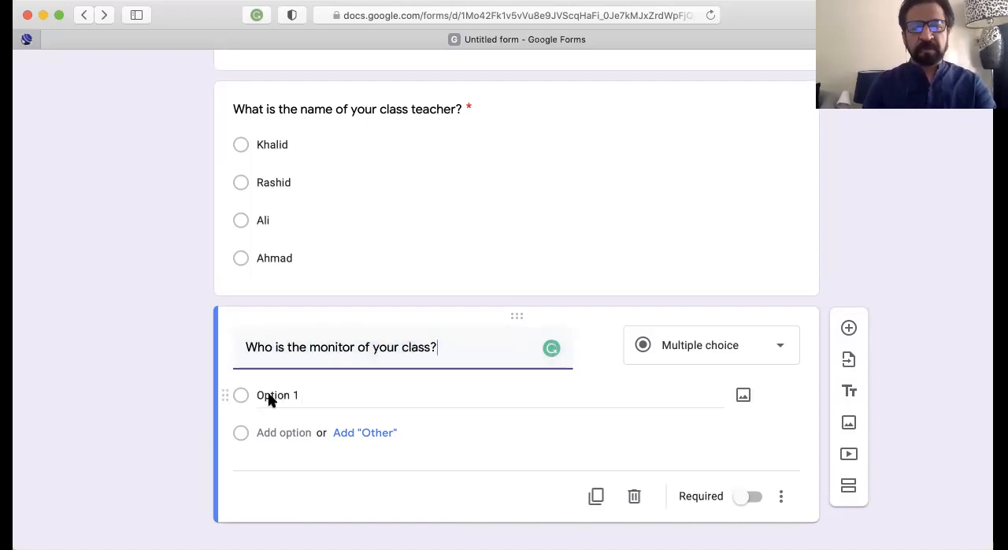
pyautogui.click(690, 353)
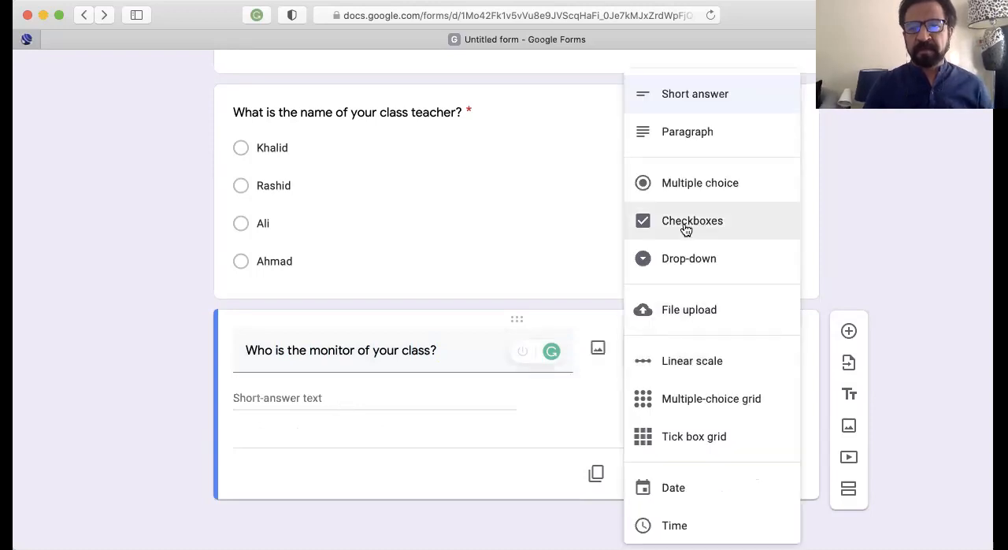
pyautogui.click(684, 187)
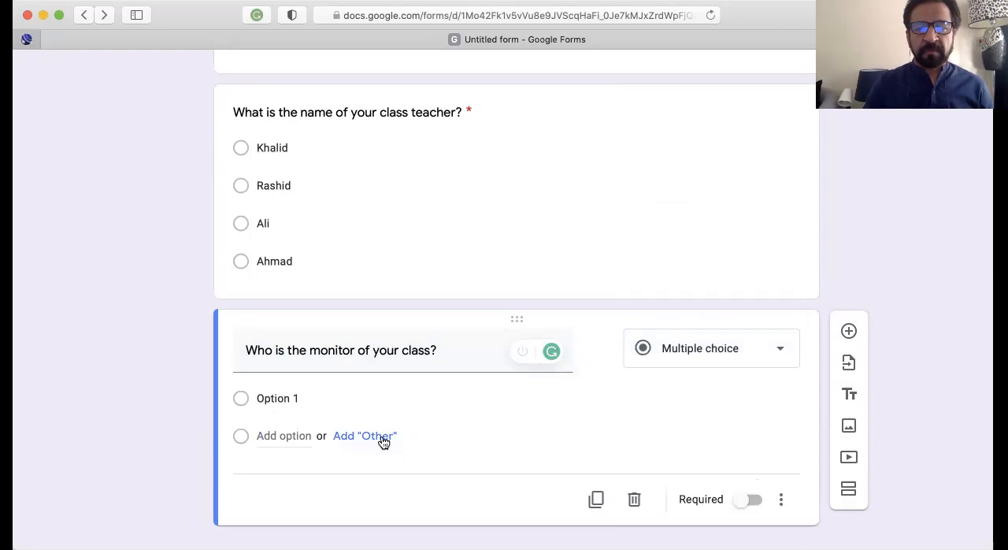
# Add an "Other" option and a second answer option to the monitor question, and enter student names for the first two options
pyautogui.click(382, 436)
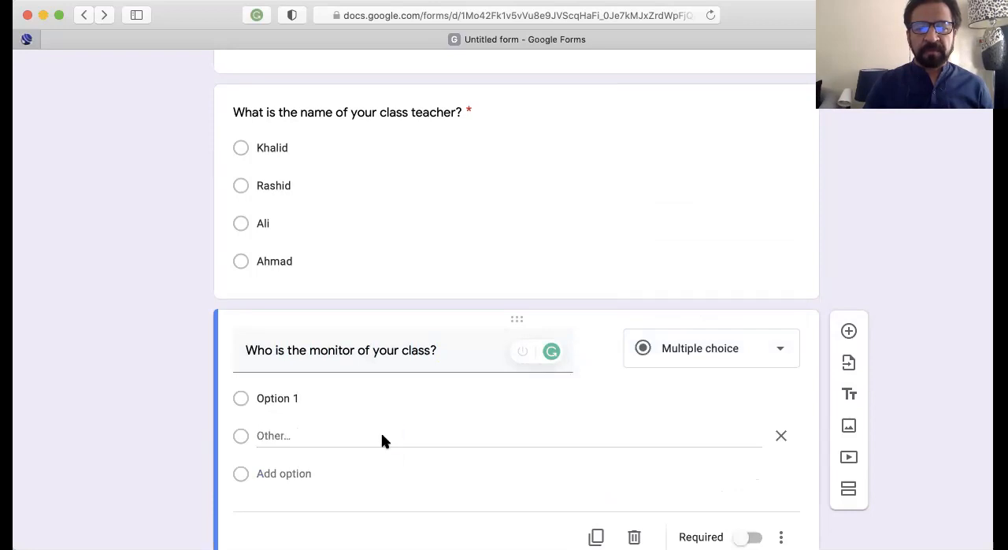
pyautogui.click(301, 473)
pyautogui.click(311, 399)
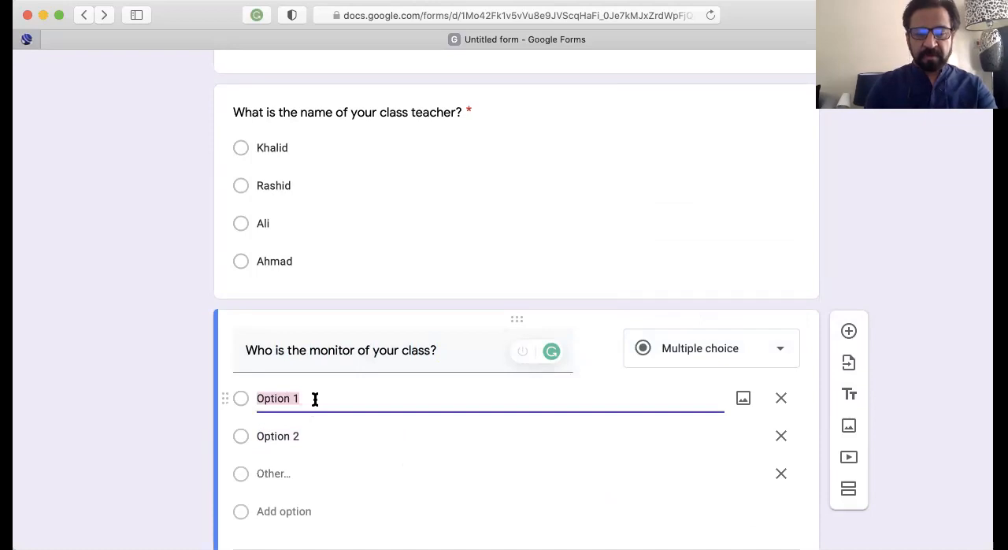
pyautogui.write('Abu ')
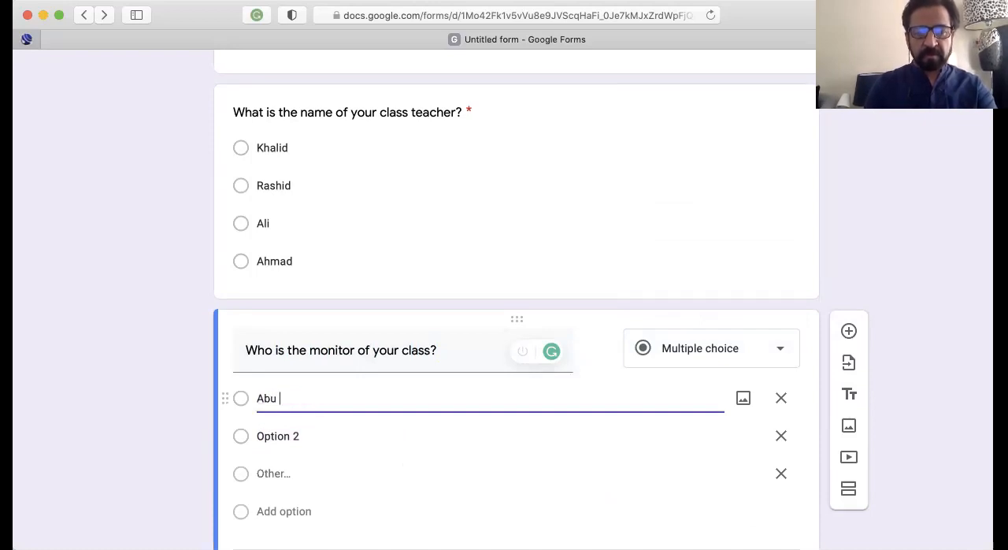
pyautogui.write('Bakar')
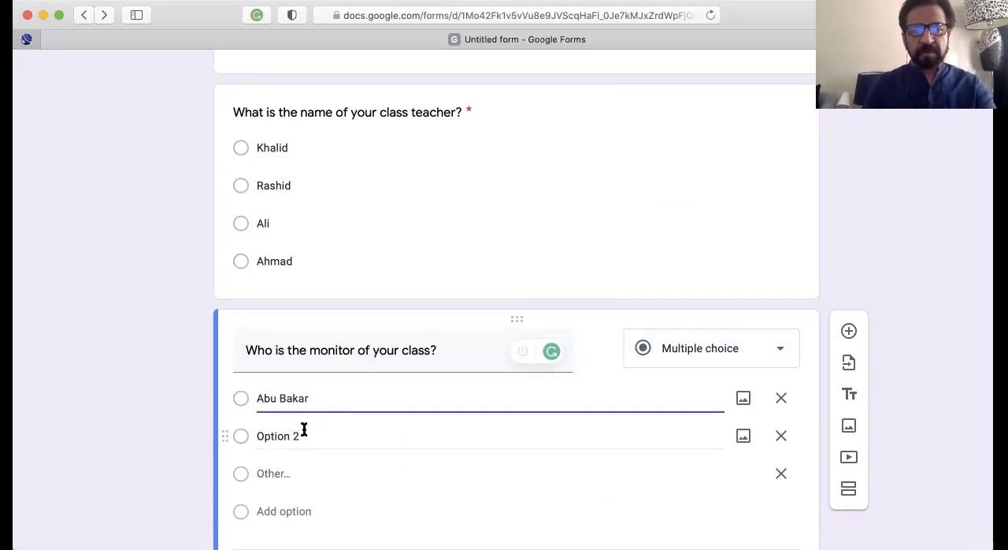
pyautogui.click(304, 429)
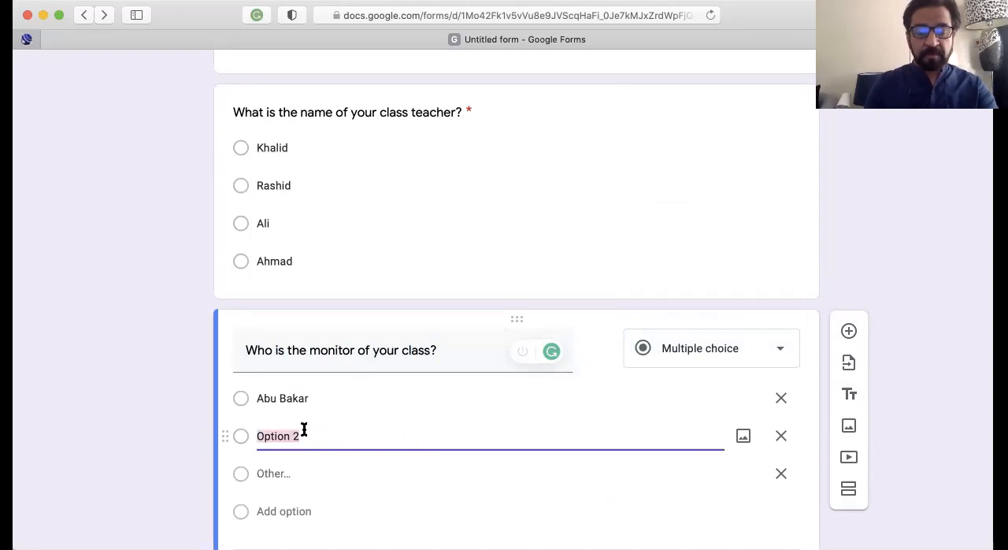
pyautogui.write('Muhammad')
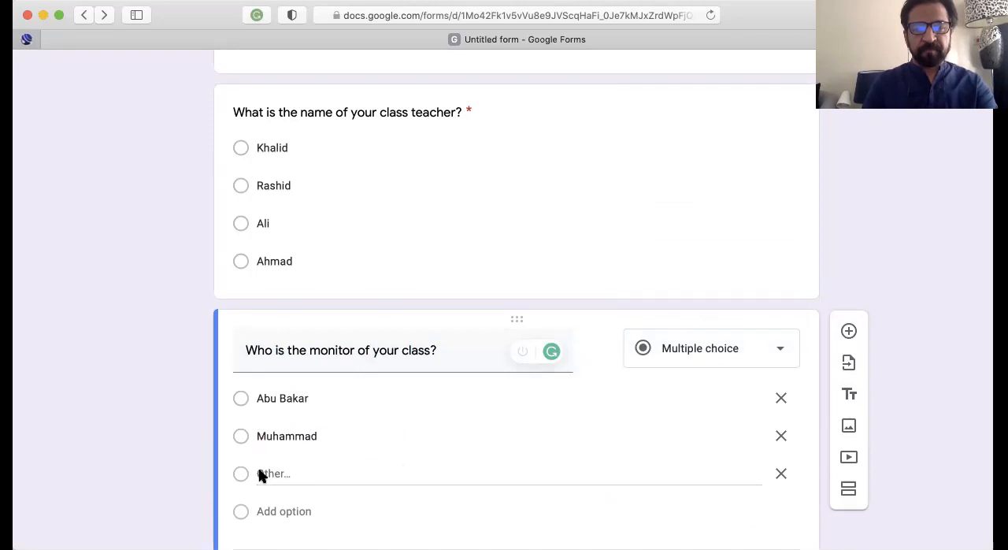
# Add a third and a fourth answer option to the monitor question, each with a different student's name
pyautogui.click(300, 506)
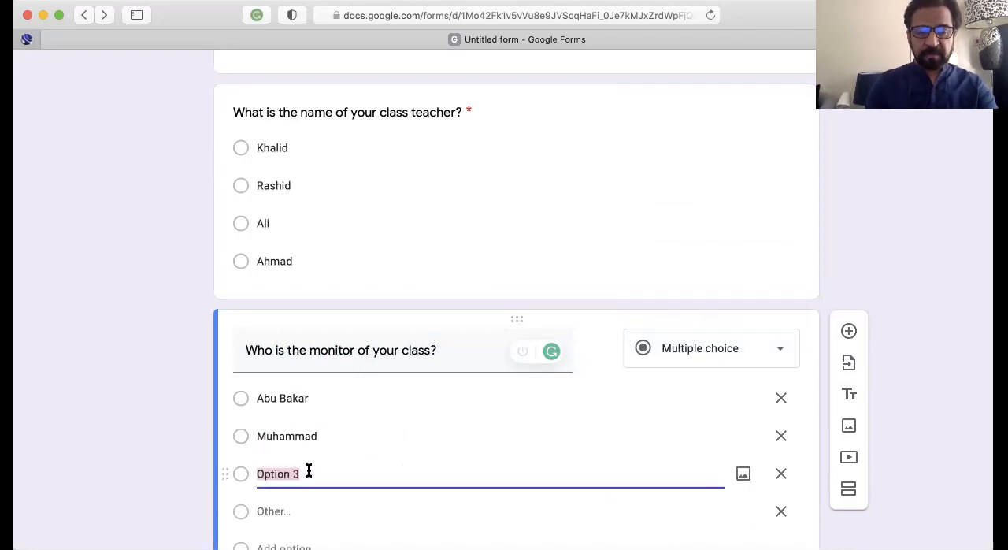
pyautogui.write('Faris')
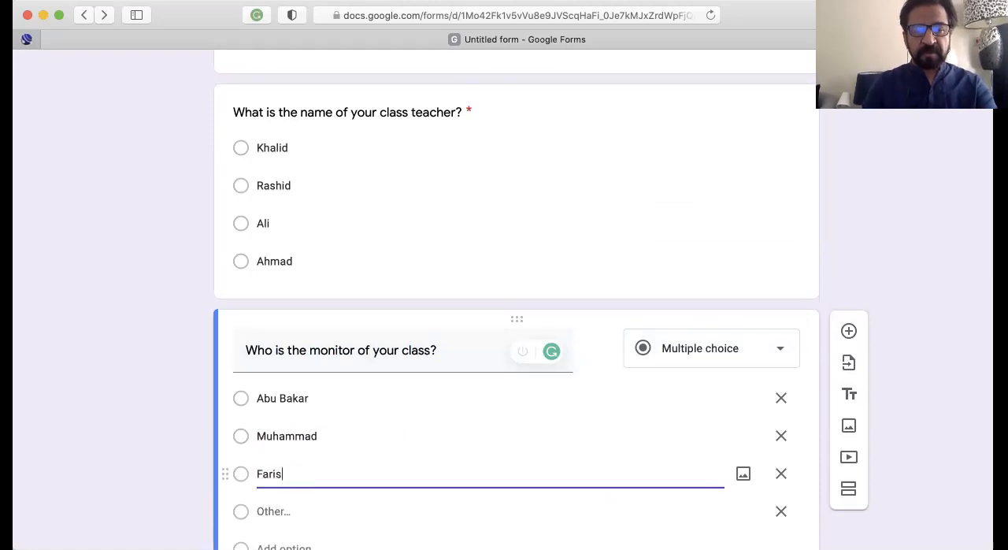
pyautogui.scroll(-2, 347, 481)
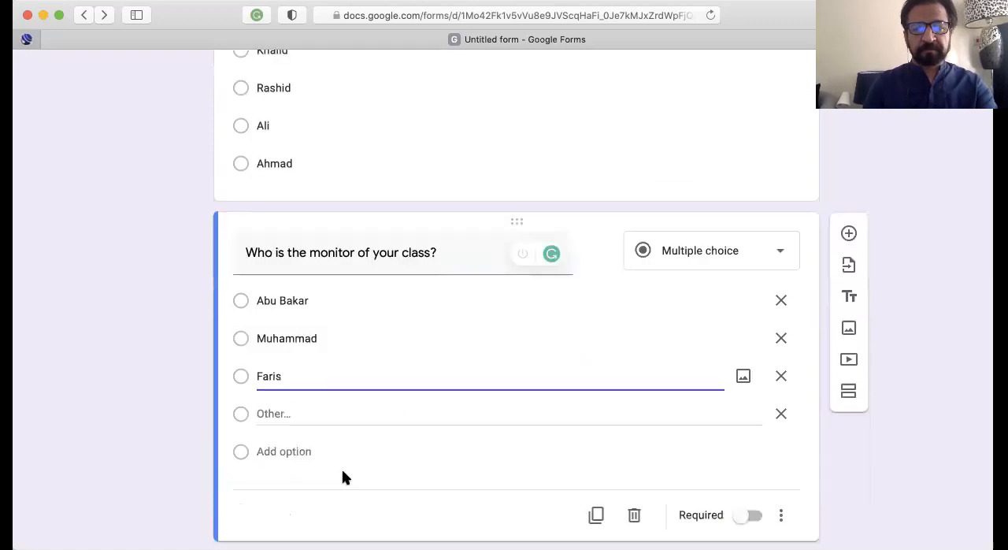
pyautogui.click(295, 449)
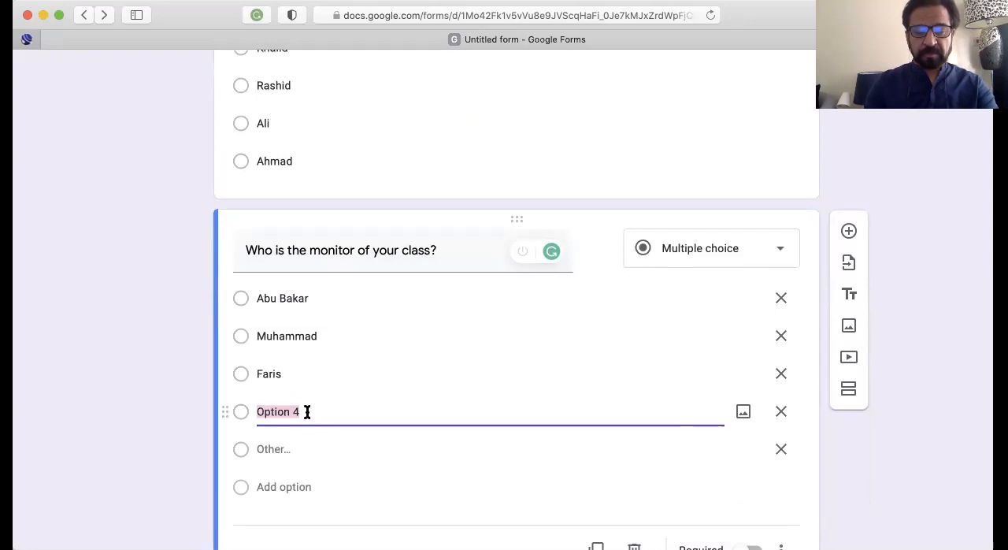
pyautogui.write('Hamad')
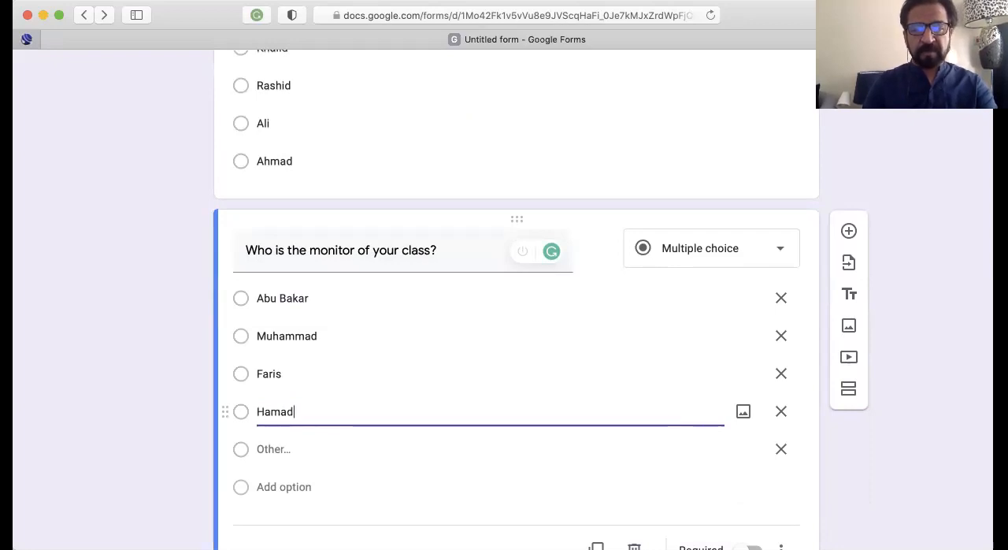
# Remove the "Other" option from the monitor question and make the question required
pyautogui.click(780, 449)
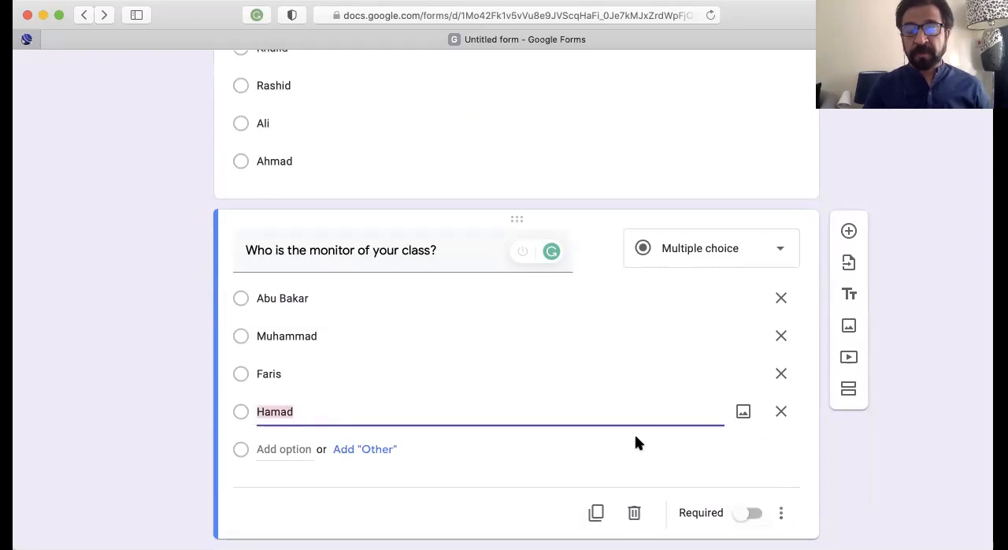
pyautogui.click(740, 513)
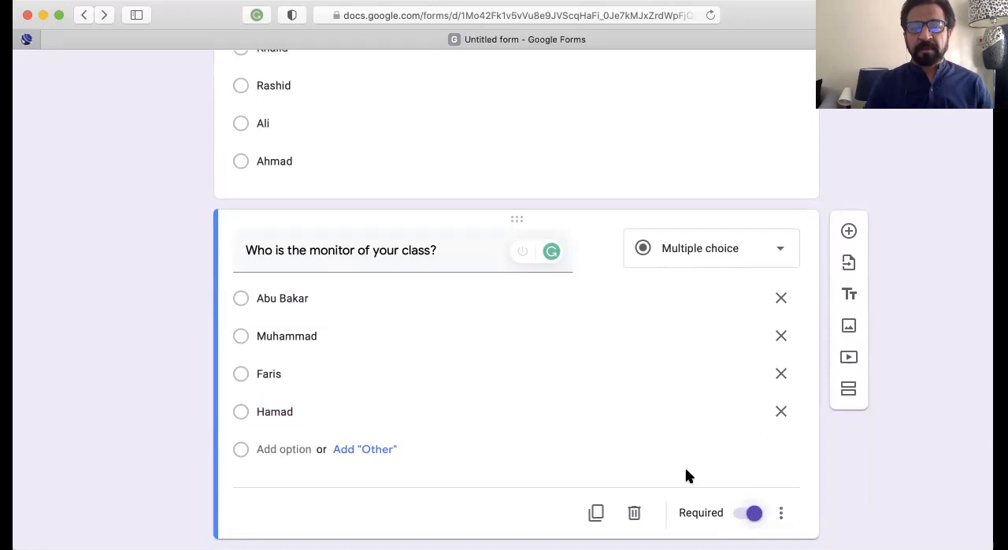
# Review the form's title and both questions, and look at the additional settings available for the monitor question
pyautogui.scroll(3, 685, 472)
pyautogui.scroll(-3, 686, 469)
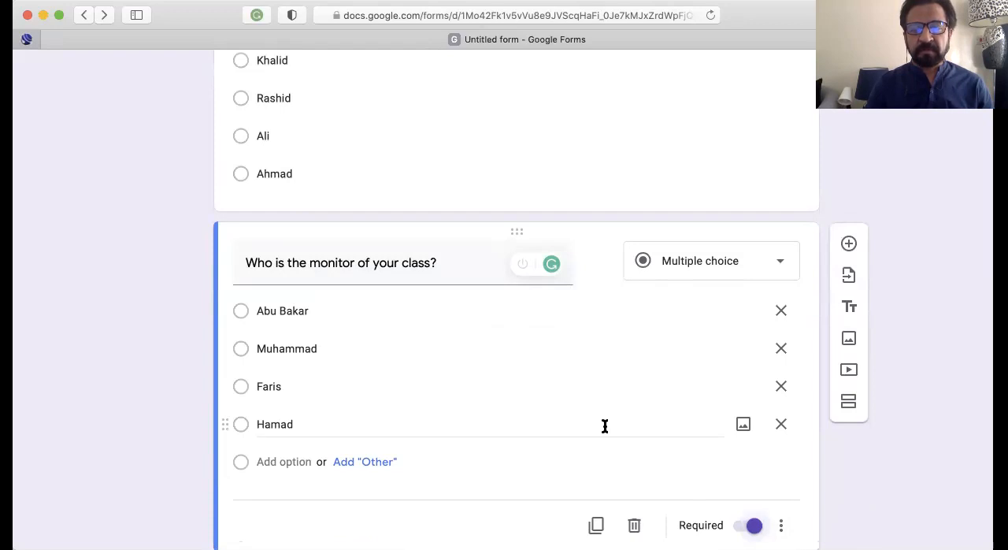
pyautogui.scroll(-1, 605, 425)
pyautogui.scroll(1, 604, 430)
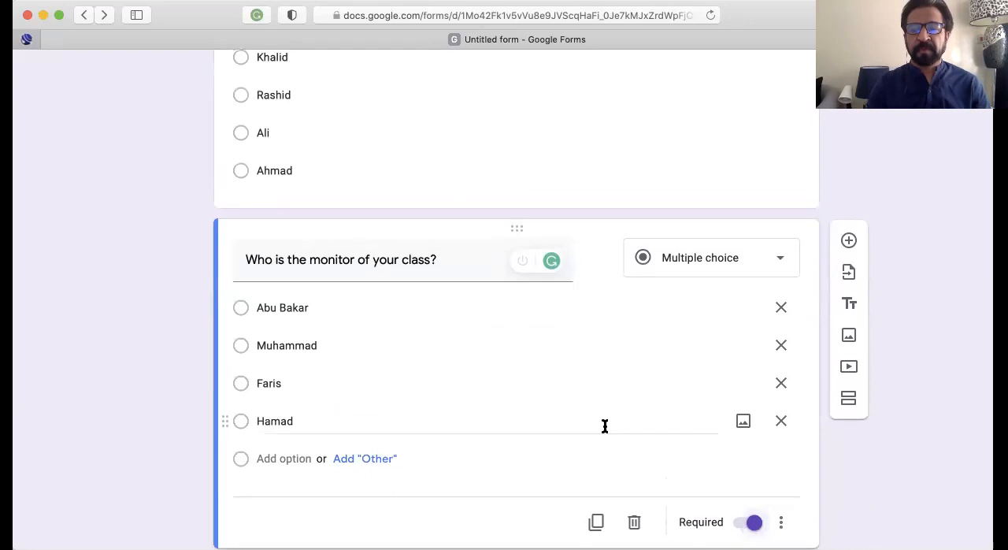
pyautogui.scroll(6, 605, 425)
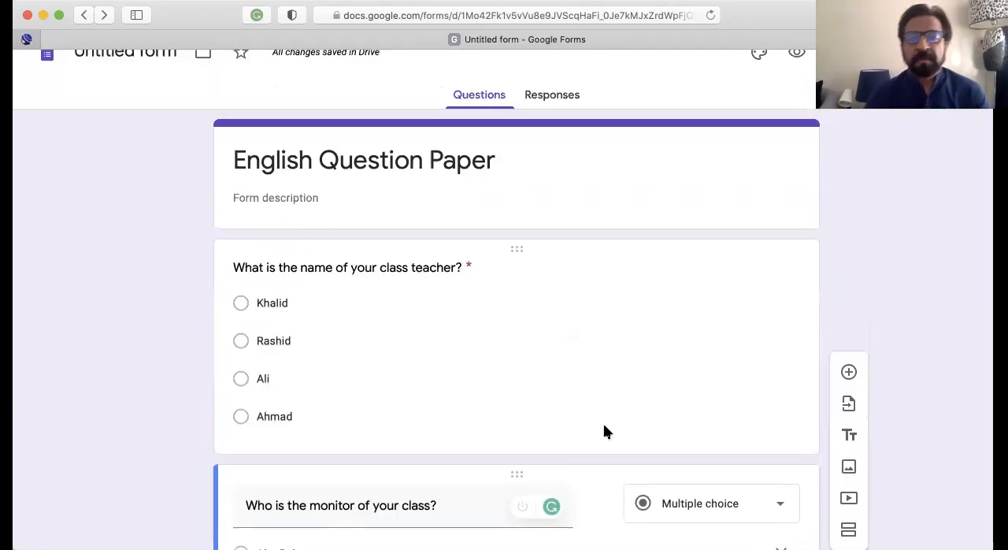
pyautogui.scroll(-1, 603, 429)
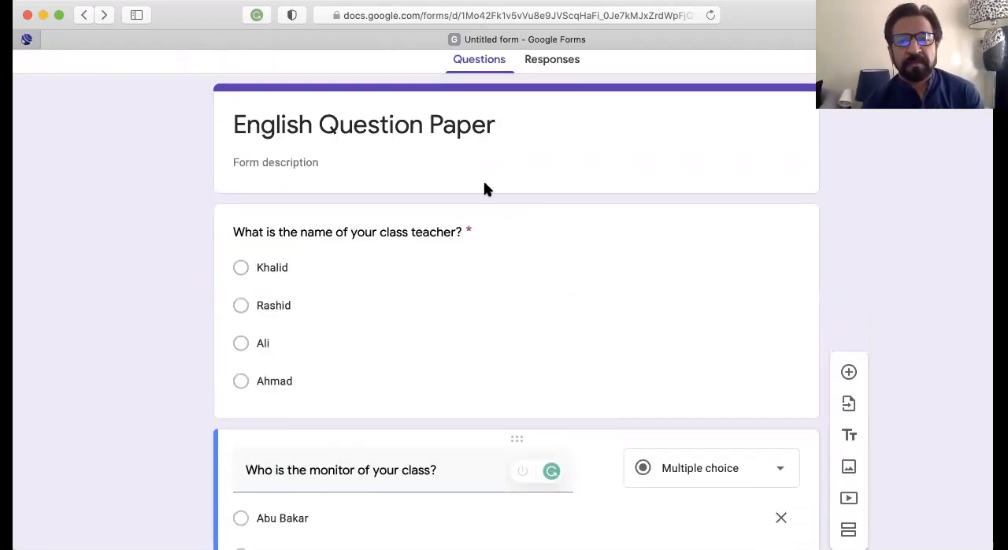
pyautogui.scroll(-5, 543, 333)
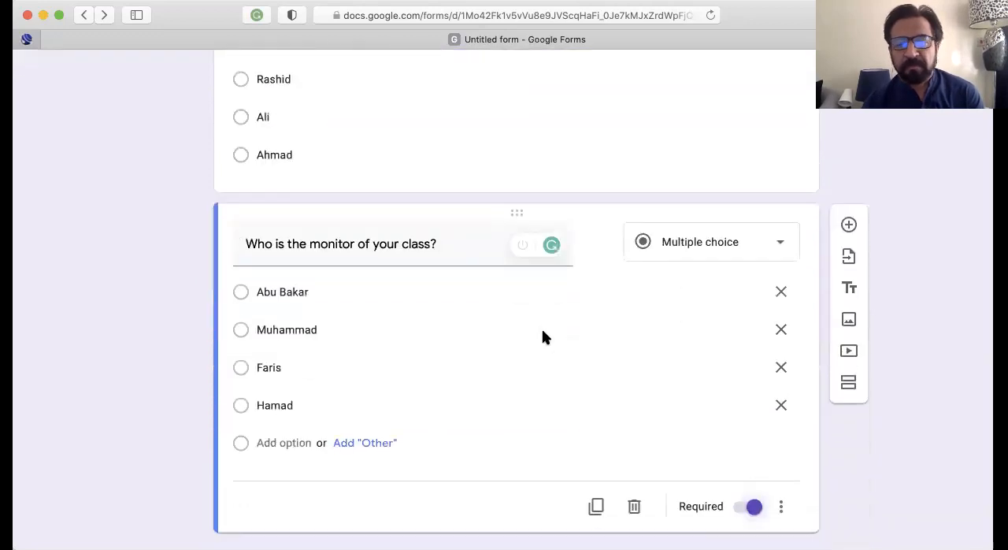
pyautogui.scroll(-1, 542, 337)
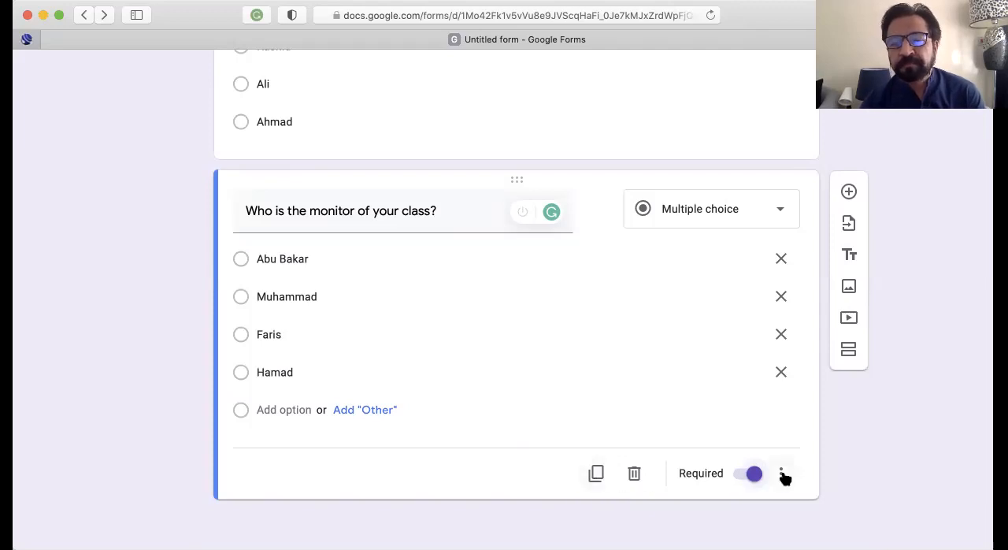
pyautogui.click(781, 474)
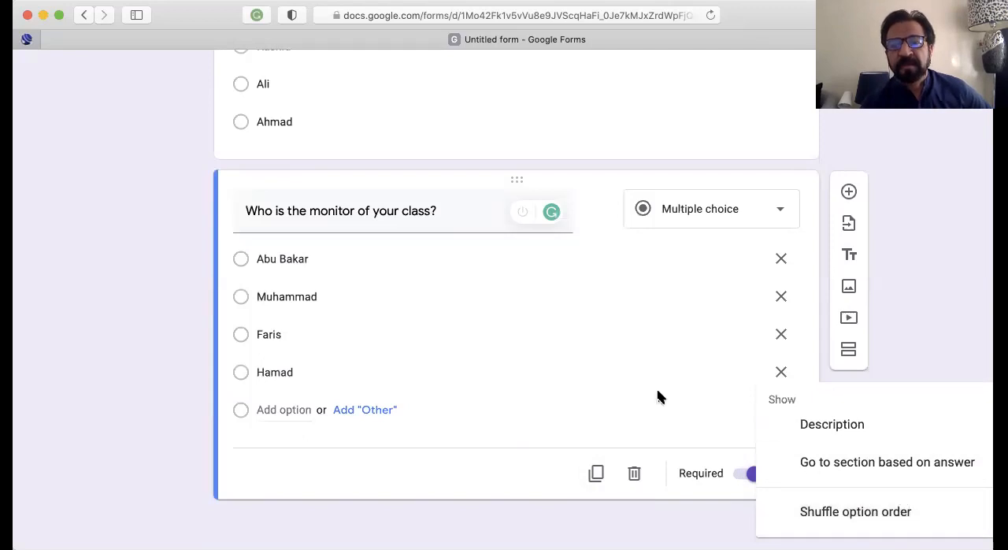
pyautogui.scroll(5, 516, 204)
pyautogui.scroll(-5, 548, 118)
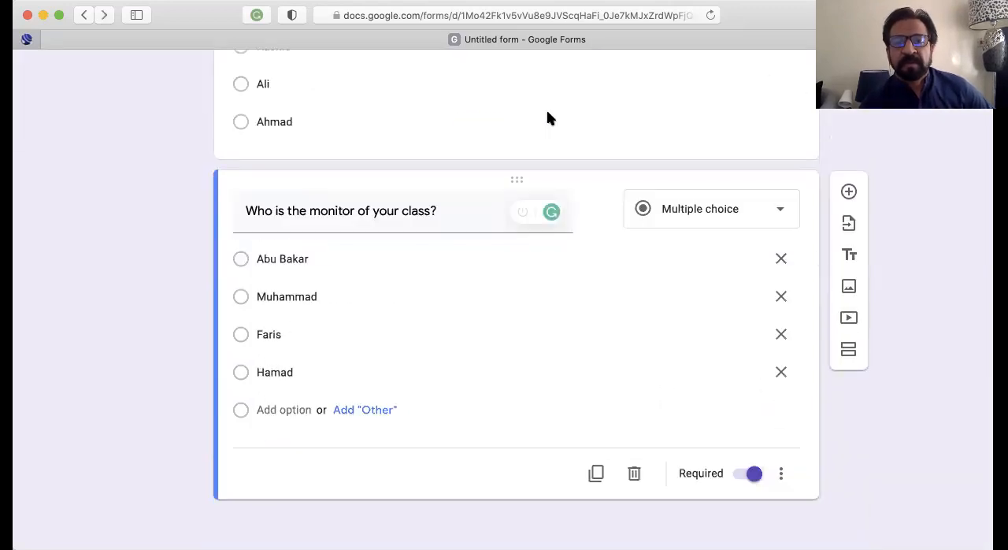
# Open the form's responses, stop accepting responses and turn accepting responses back on
pyautogui.scroll(5, 552, 154)
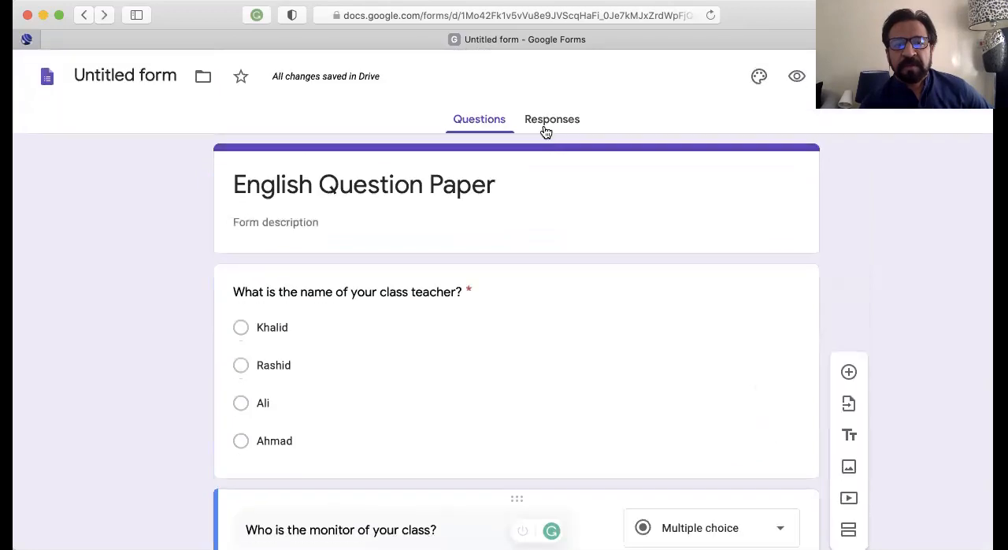
pyautogui.click(541, 122)
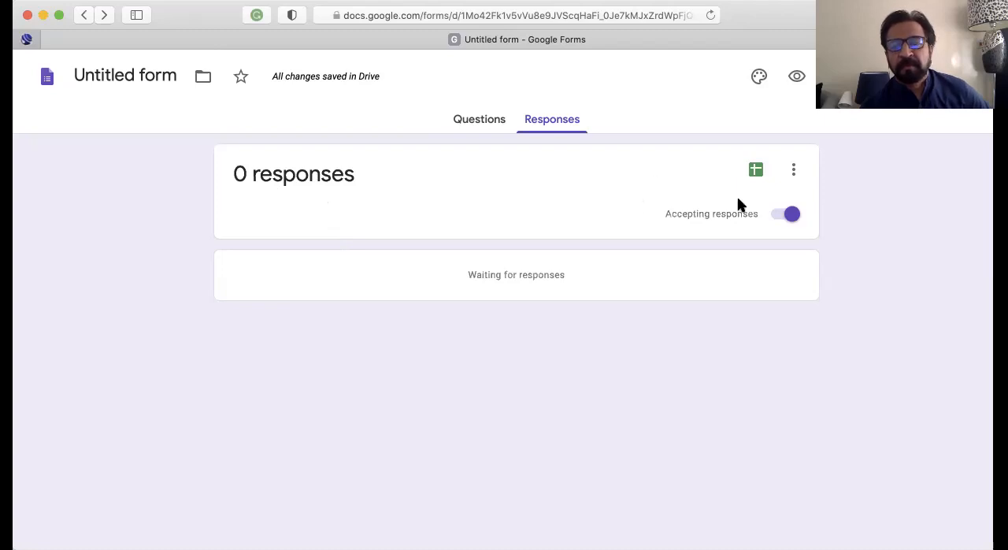
pyautogui.click(792, 215)
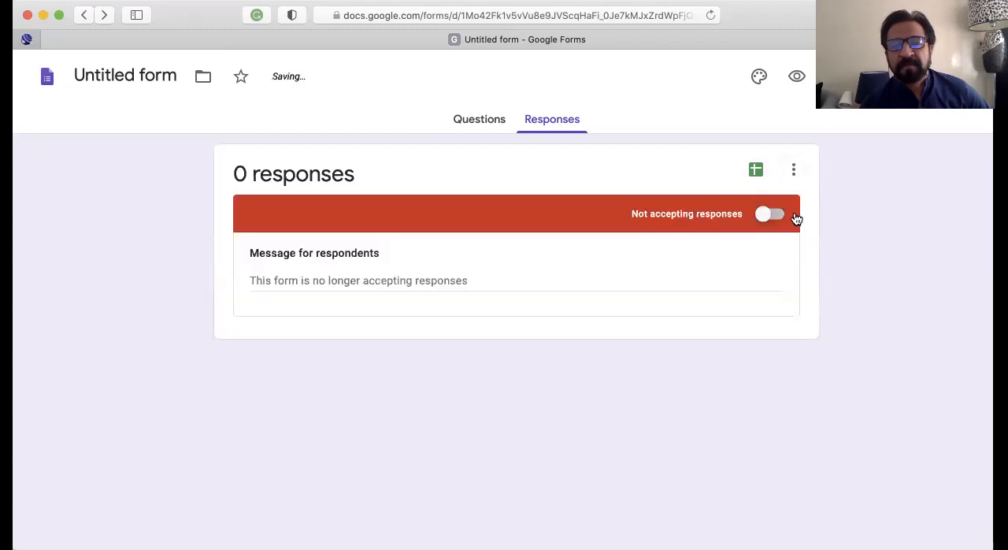
pyautogui.click(772, 218)
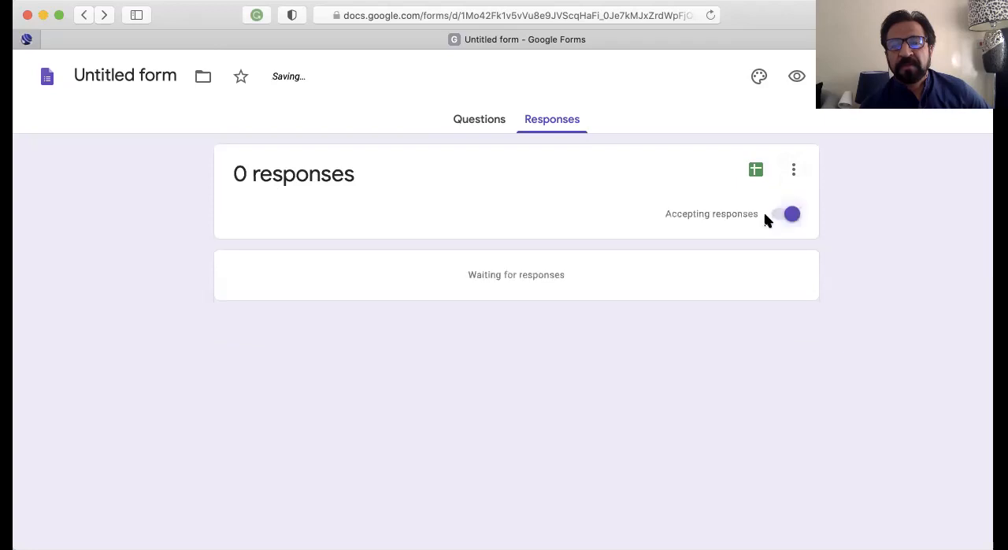
# View the additional options for handling responses and return to the form's questions
pyautogui.click(794, 172)
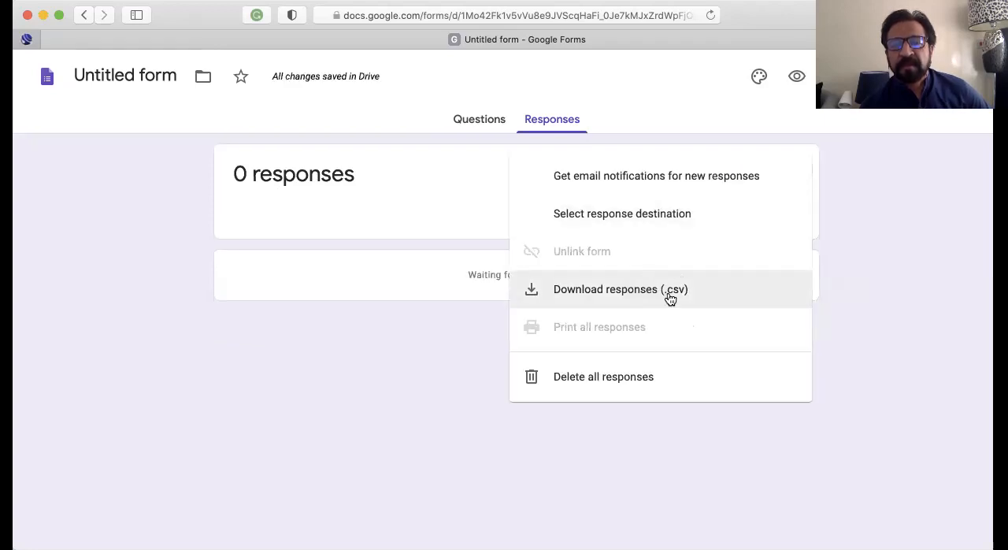
pyautogui.click(463, 187)
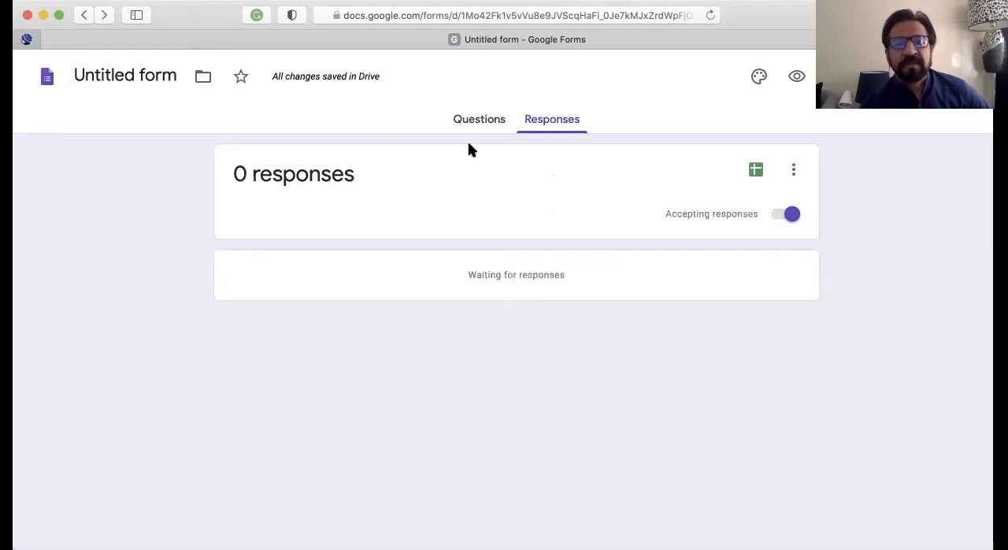
pyautogui.click(477, 120)
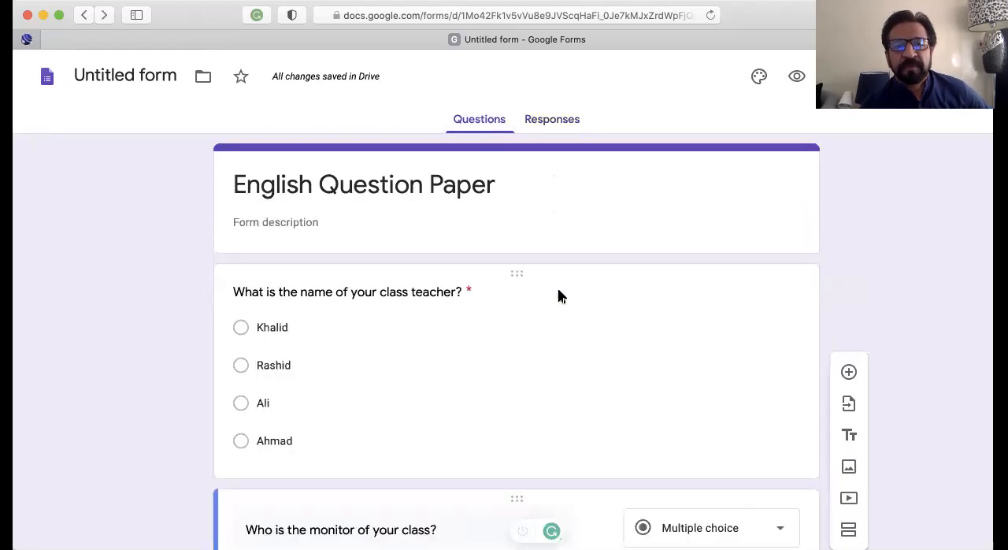
# Add a new section after the monitor question and look back over the questions in section 1
pyautogui.scroll(-5, 559, 293)
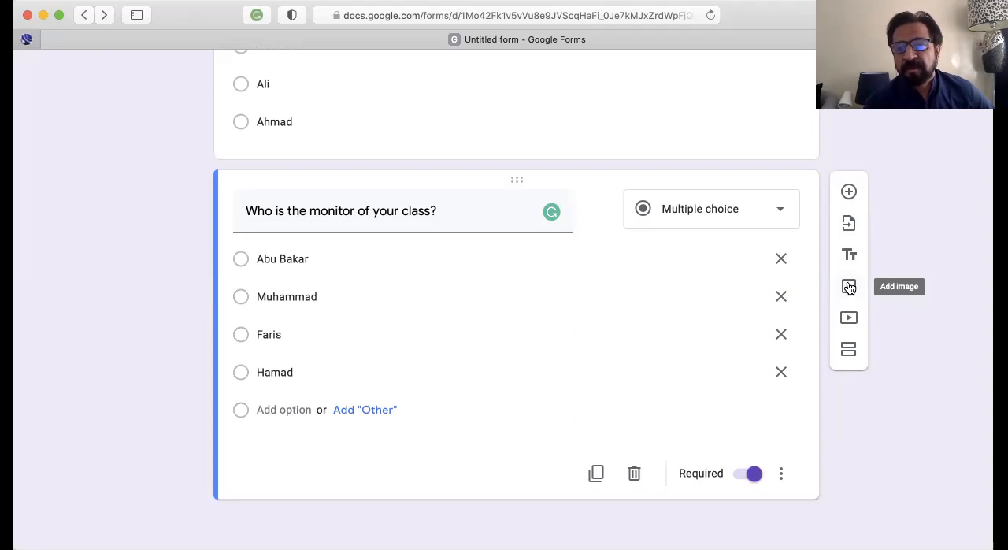
pyautogui.click(849, 356)
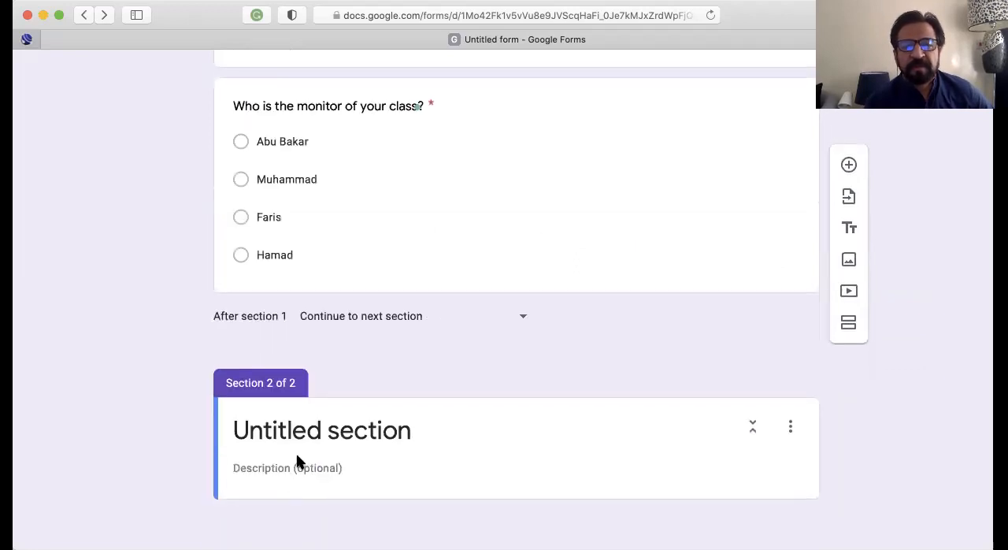
pyautogui.scroll(2, 507, 389)
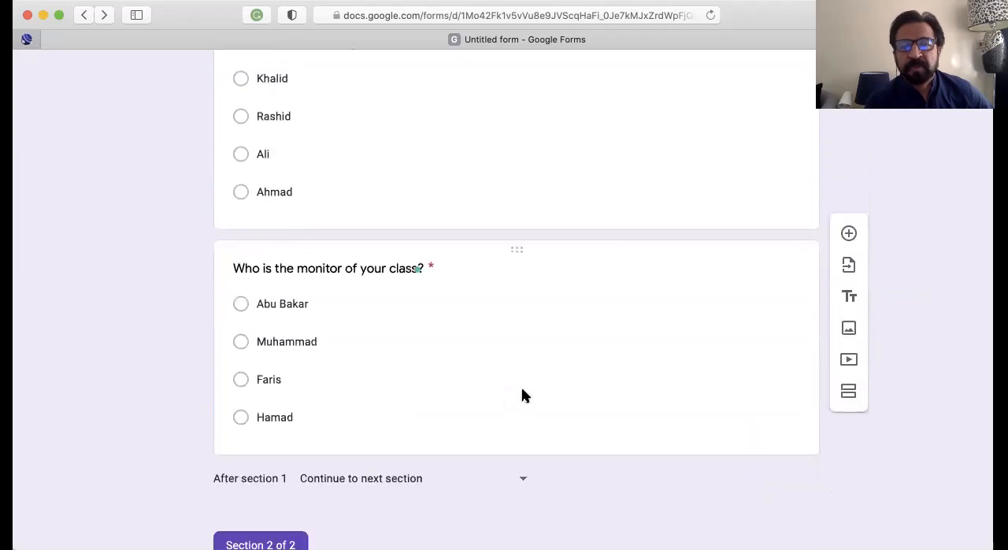
pyautogui.click(522, 394)
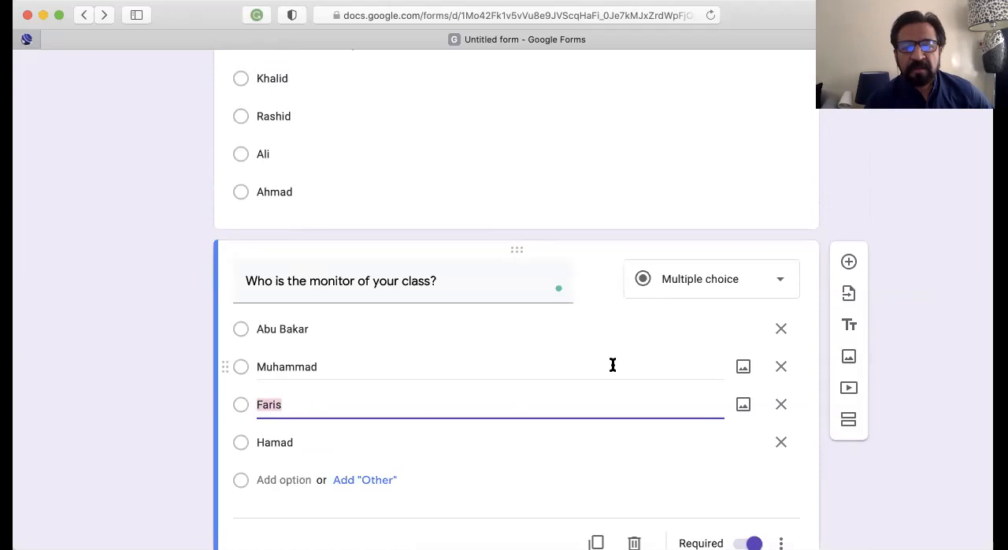
pyautogui.scroll(-3, 612, 364)
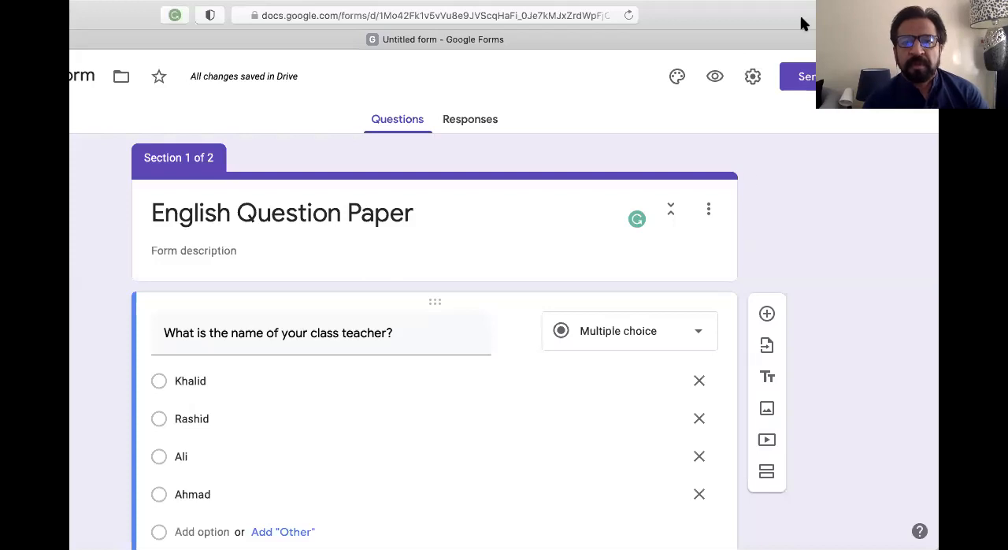
pyautogui.scroll(-2, 522, 395)
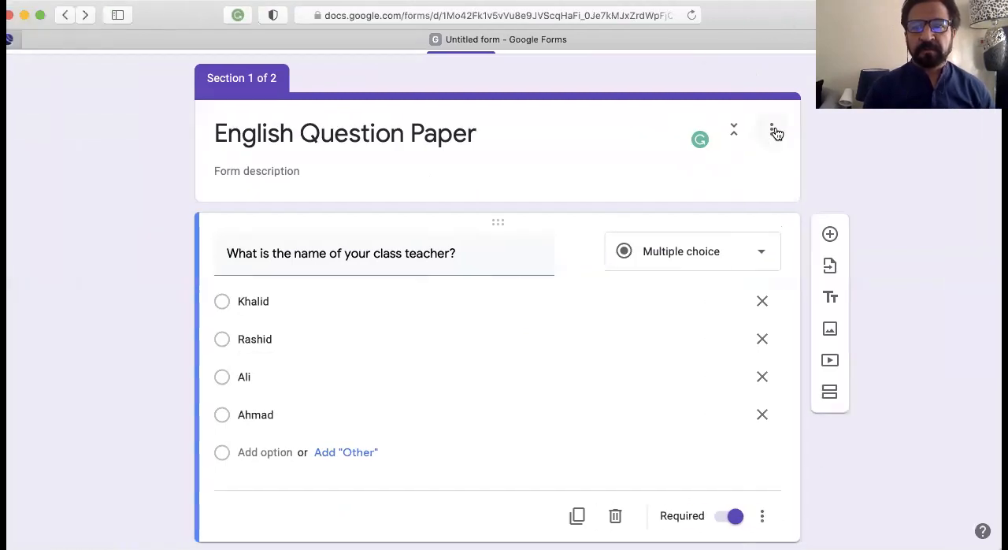
pyautogui.click(772, 130)
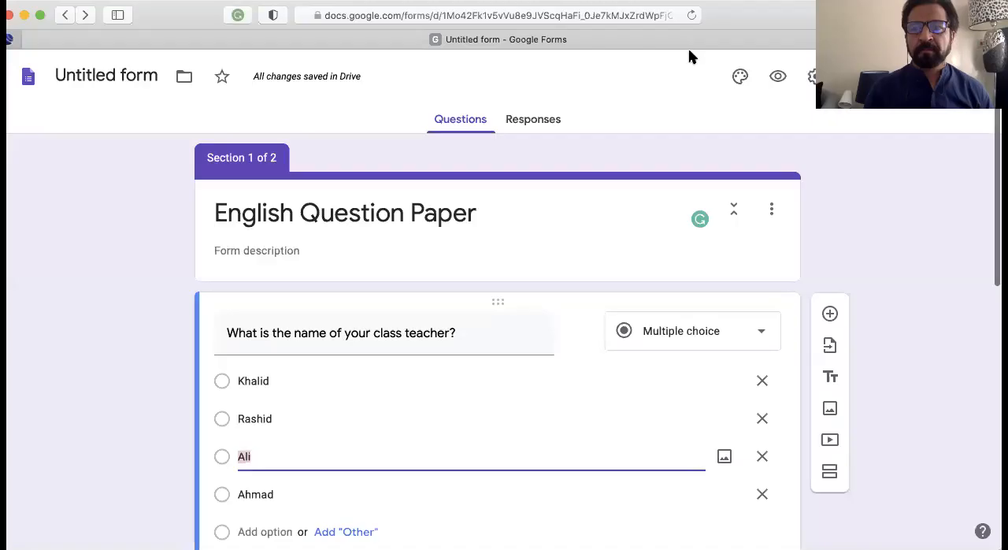
# Turn the form into a quiz in its settings
pyautogui.click(811, 80)
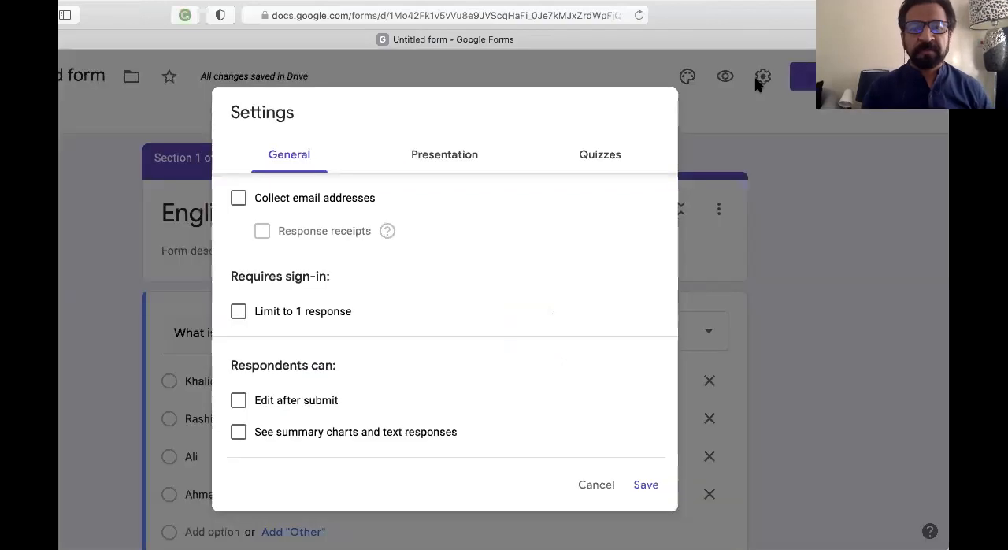
pyautogui.click(597, 155)
pyautogui.click(241, 198)
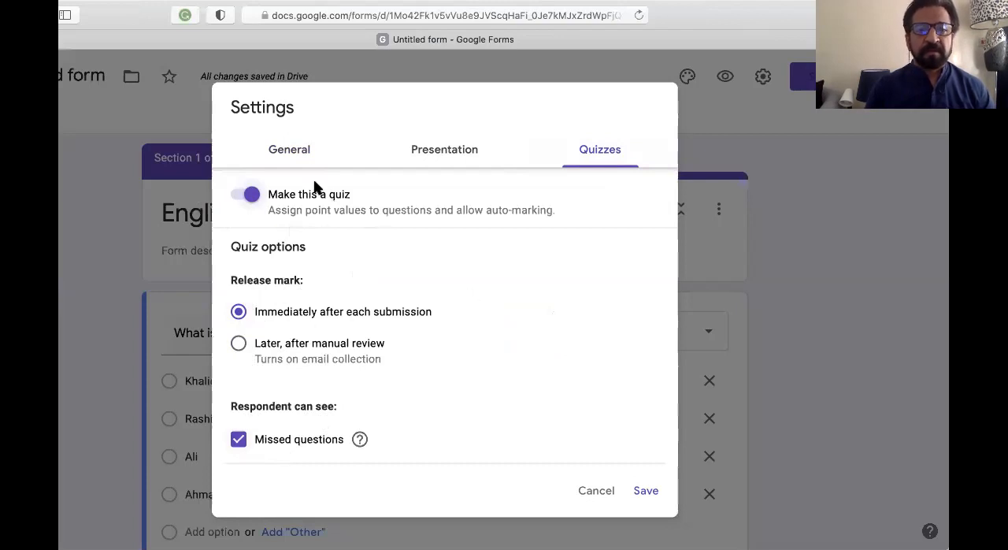
# Enable the progress bar and shuffled question order in the presentation settings, and save the settings
pyautogui.click(457, 154)
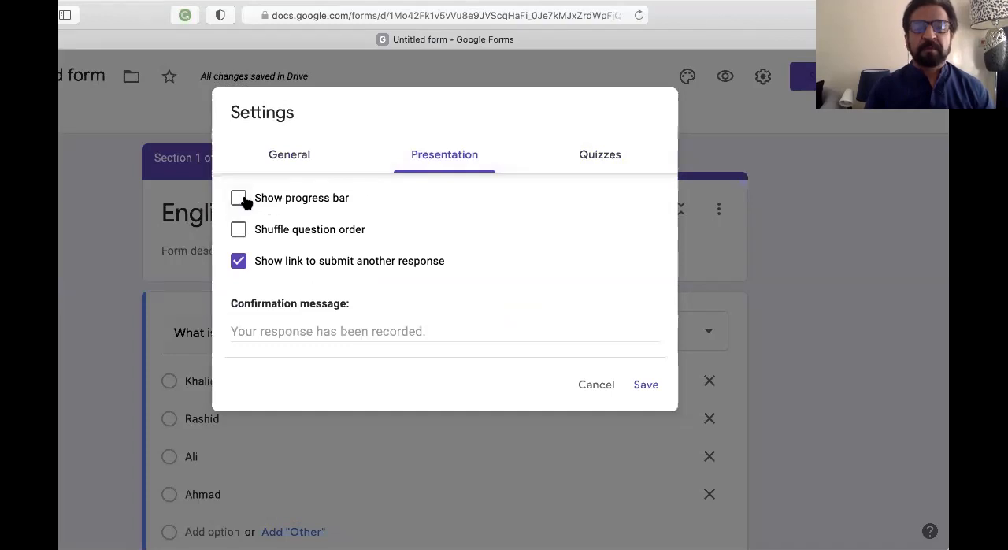
pyautogui.click(250, 203)
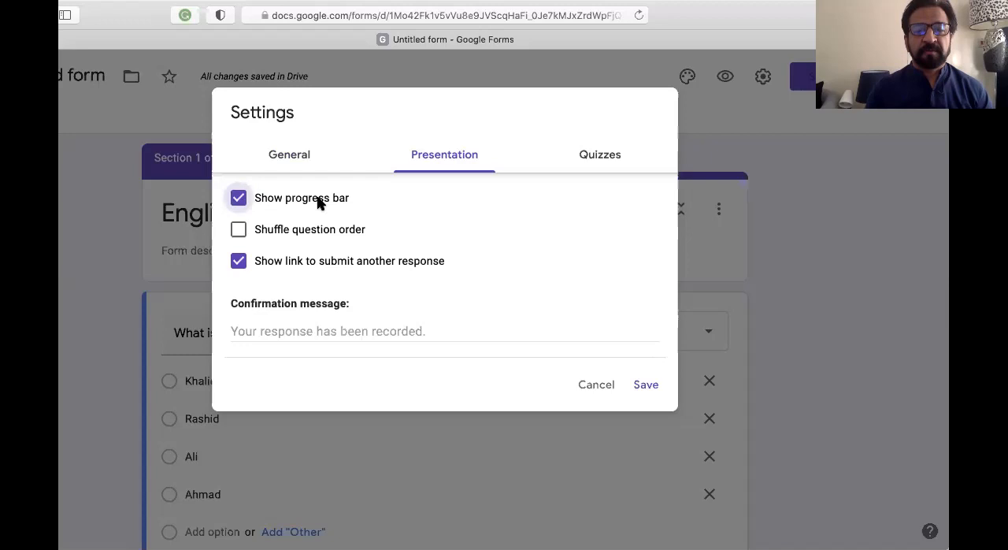
pyautogui.click(238, 230)
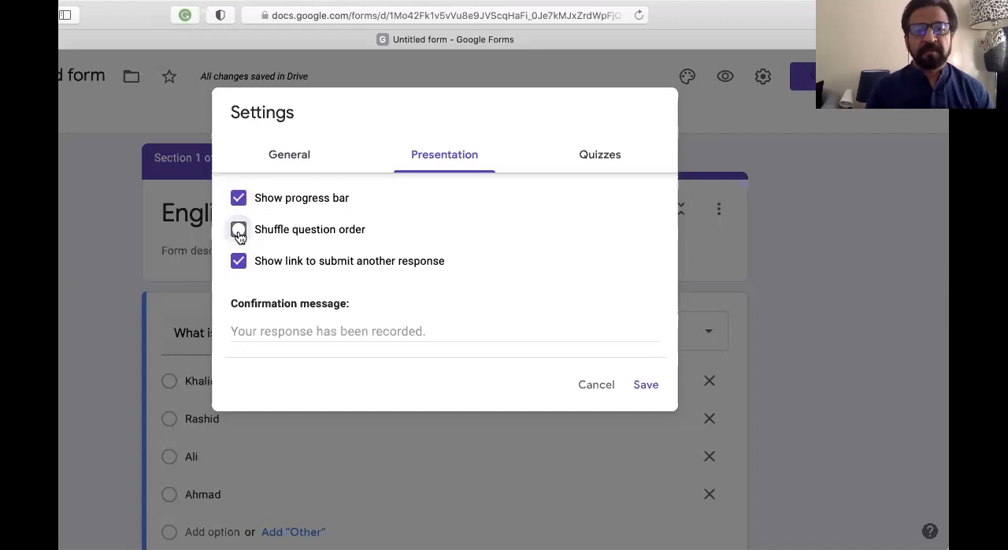
pyautogui.click(640, 385)
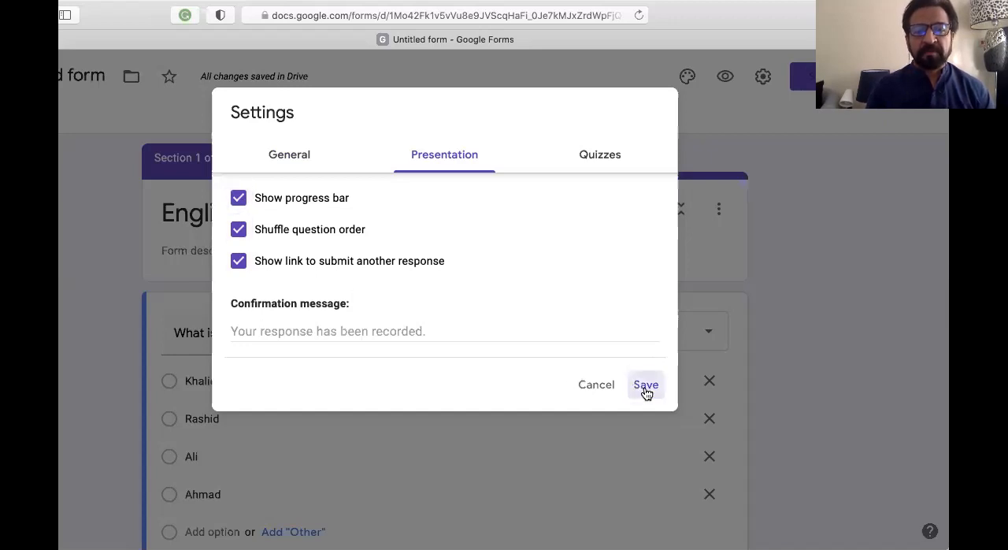
# Assign 2 points to the class teacher question and mark its second option as the correct answer
pyautogui.scroll(-3, 615, 407)
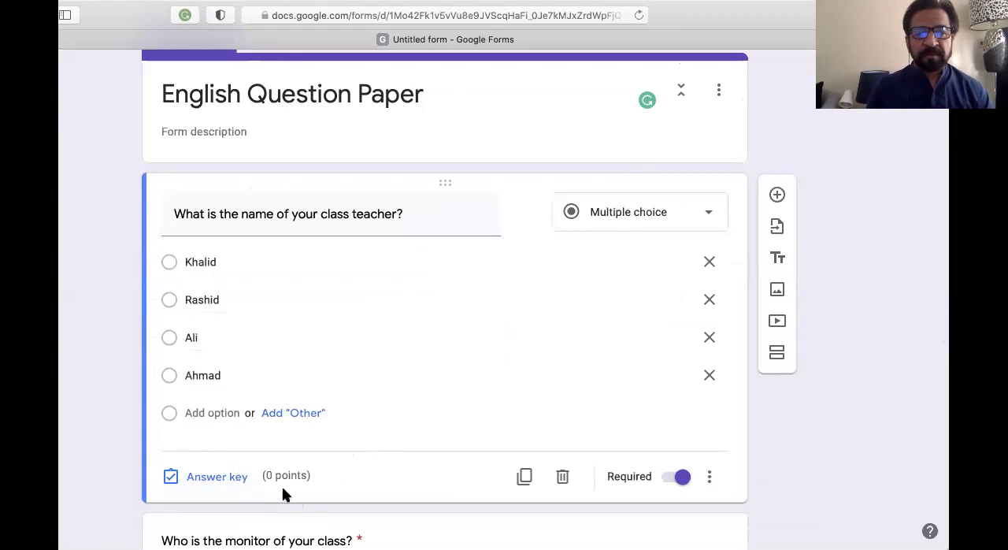
pyautogui.click(231, 479)
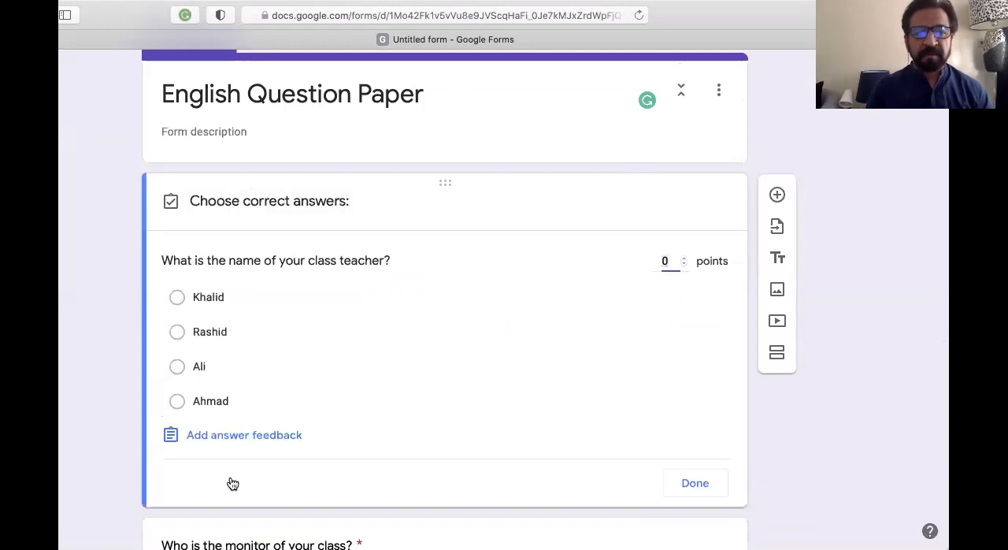
pyautogui.click(684, 262)
pyautogui.press('BackSpace')
pyautogui.write('2')
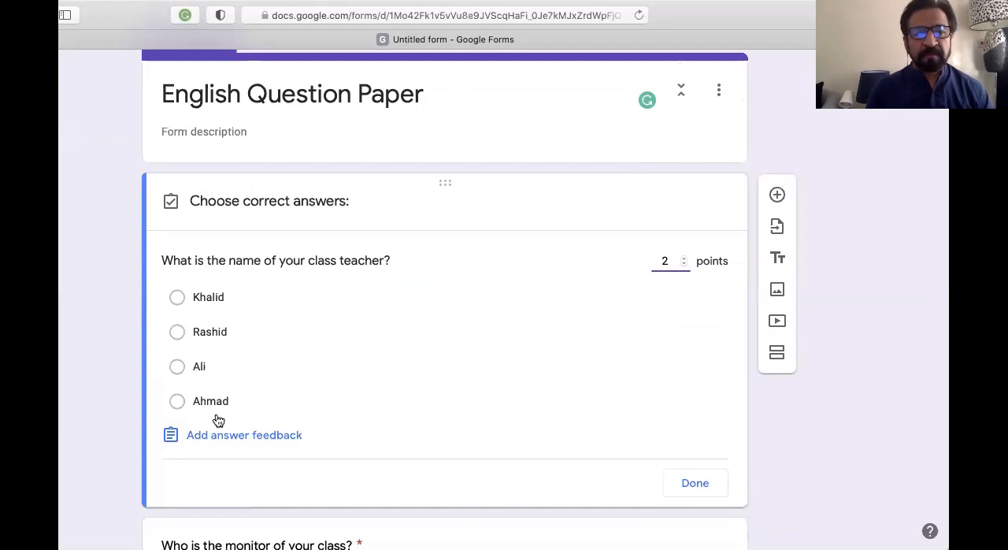
pyautogui.click(177, 333)
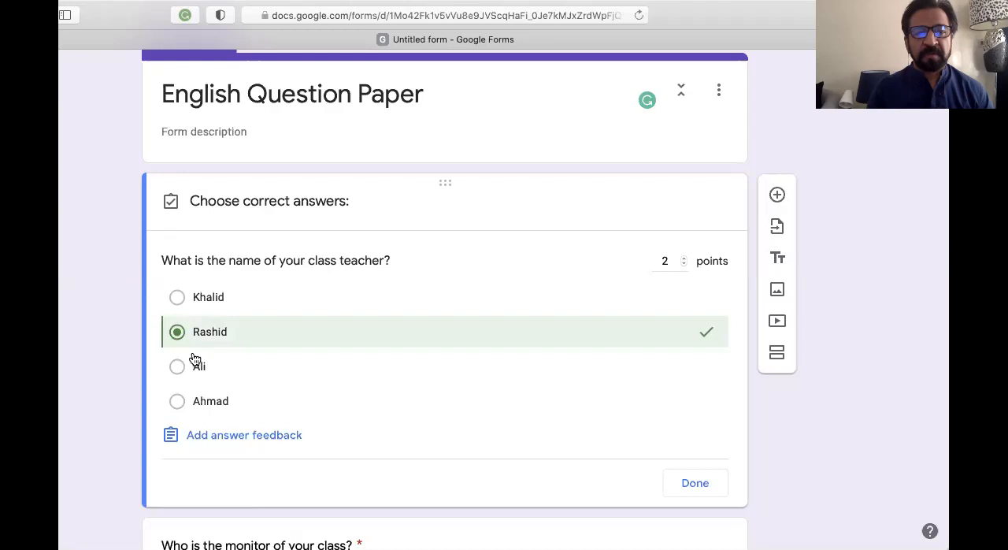
# Add the correct teacher's name as feedback for incorrect answers and finish the class teacher question's answer key
pyautogui.click(226, 441)
pyautogui.click(261, 210)
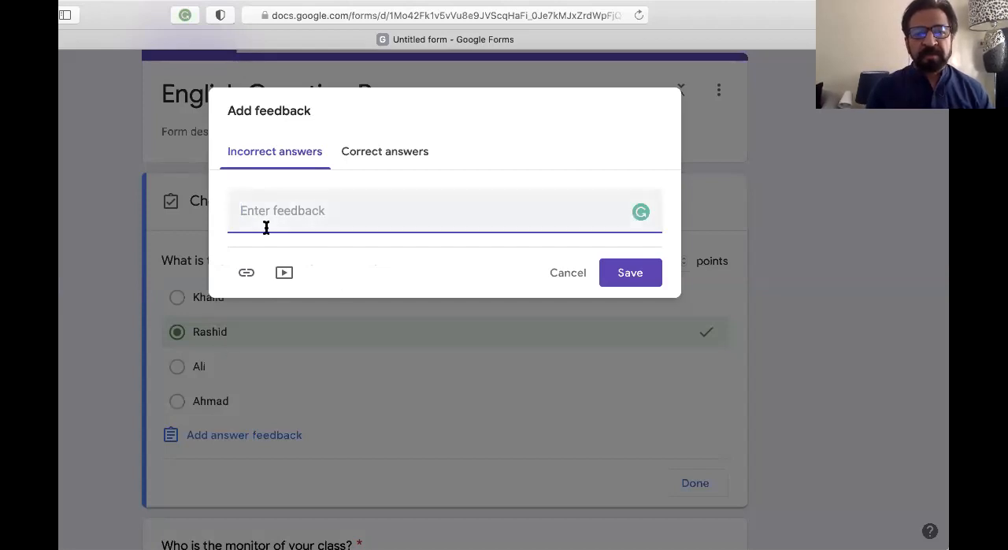
pyautogui.write('Rashid')
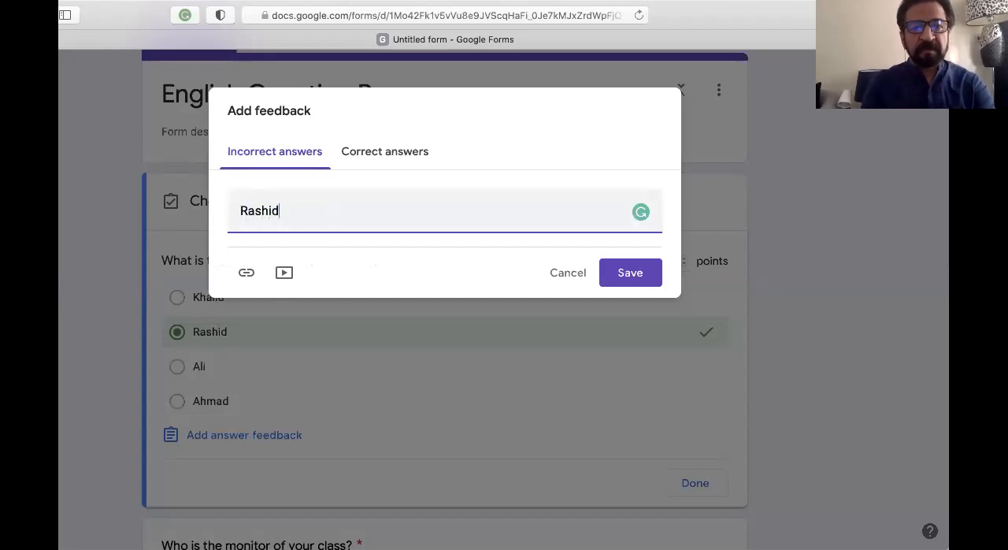
pyautogui.click(631, 278)
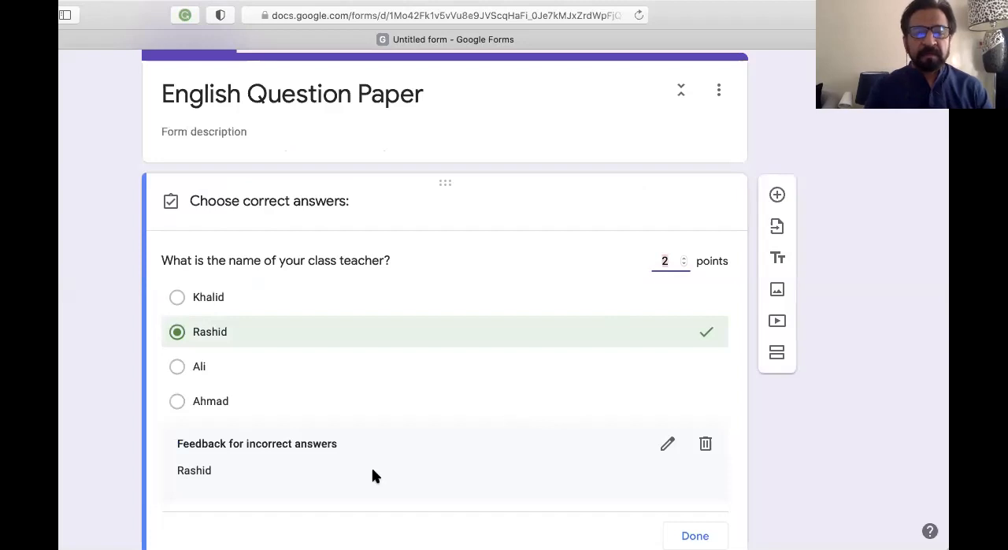
pyautogui.scroll(-1, 371, 467)
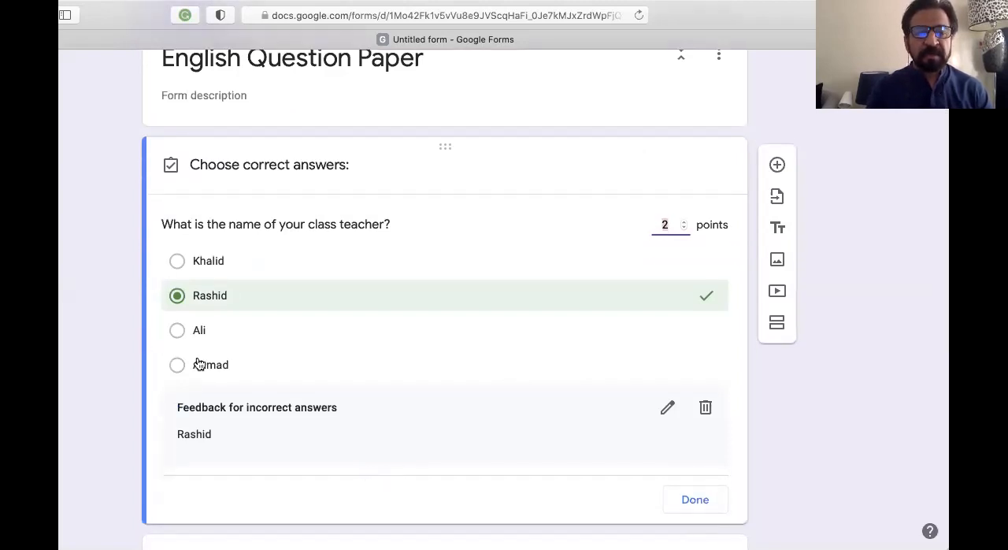
pyautogui.click(689, 499)
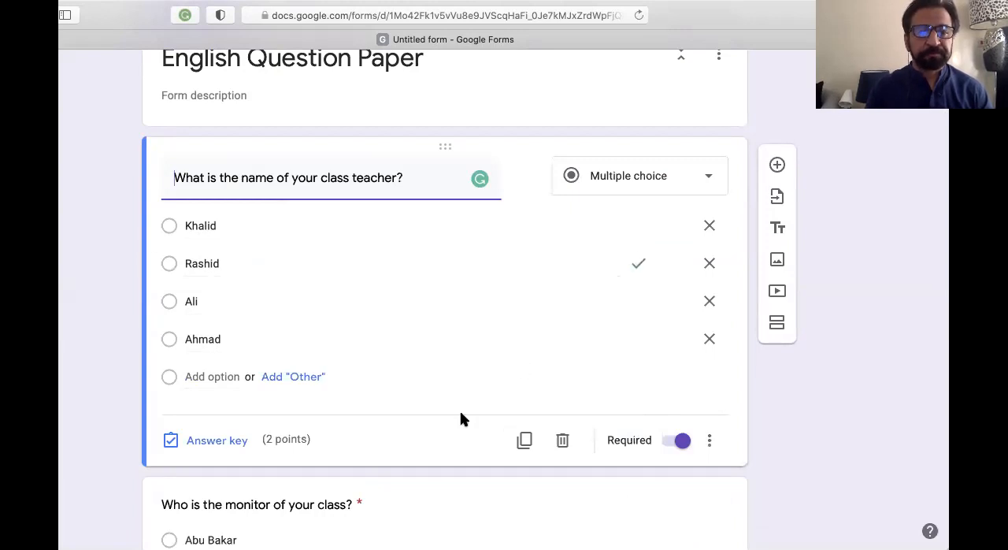
# Set the monitor question's answer key to its third option and give the question 2 points
pyautogui.scroll(-5, 460, 410)
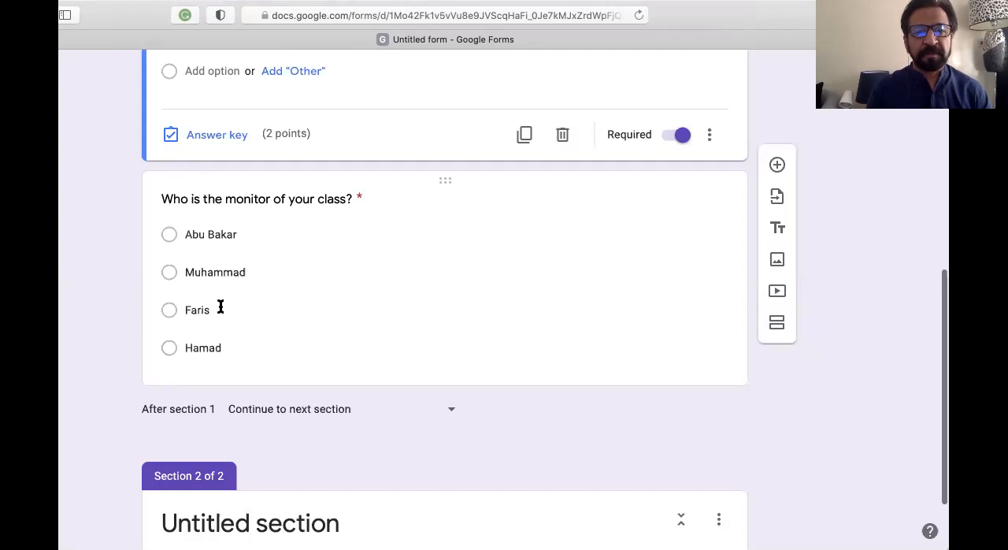
pyautogui.click(251, 312)
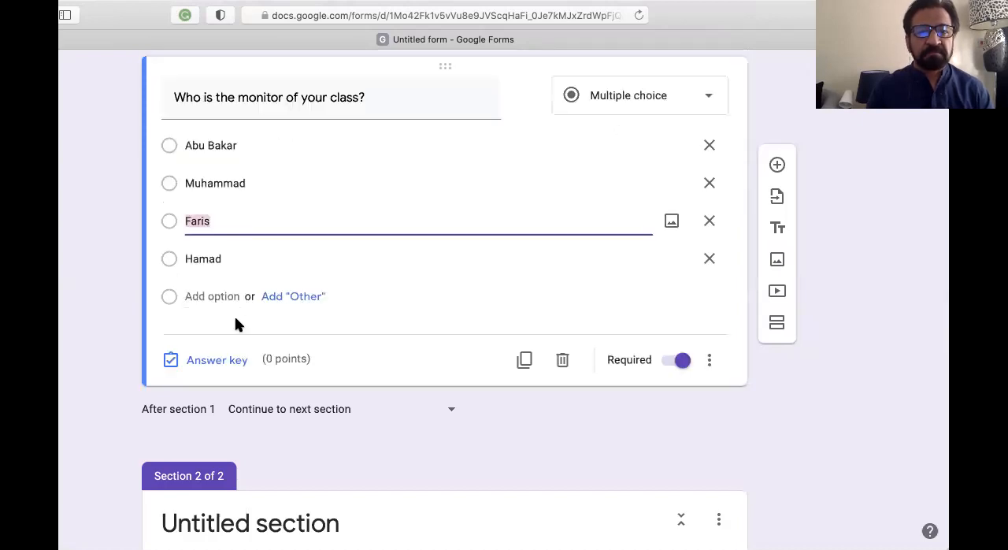
pyautogui.scroll(1, 230, 346)
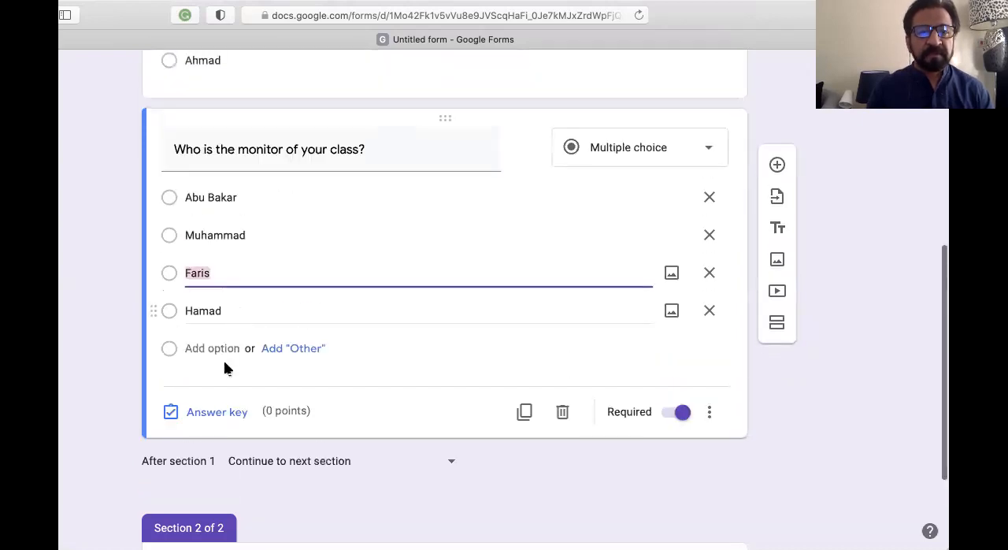
pyautogui.click(234, 415)
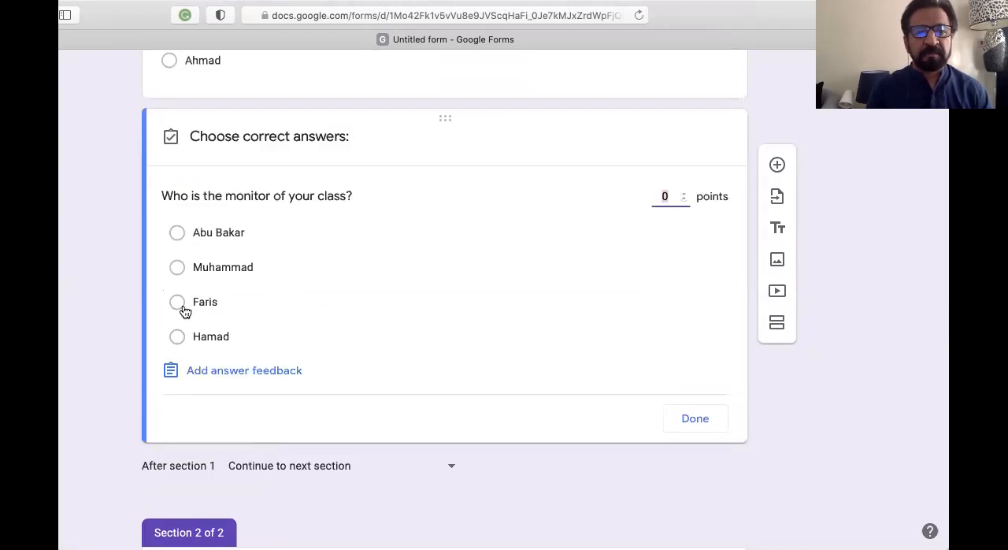
pyautogui.click(180, 307)
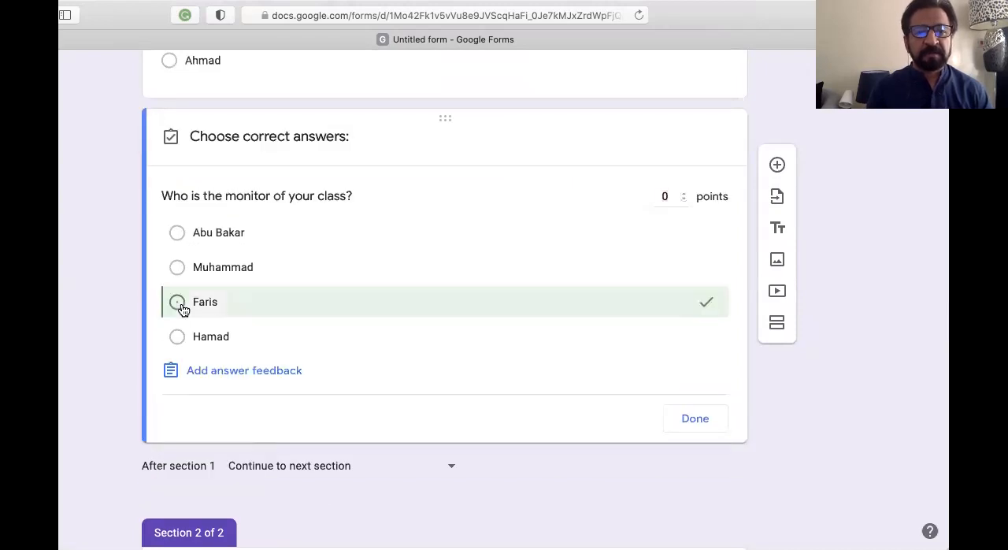
pyautogui.click(682, 193)
pyautogui.click(682, 193)
pyautogui.click(697, 421)
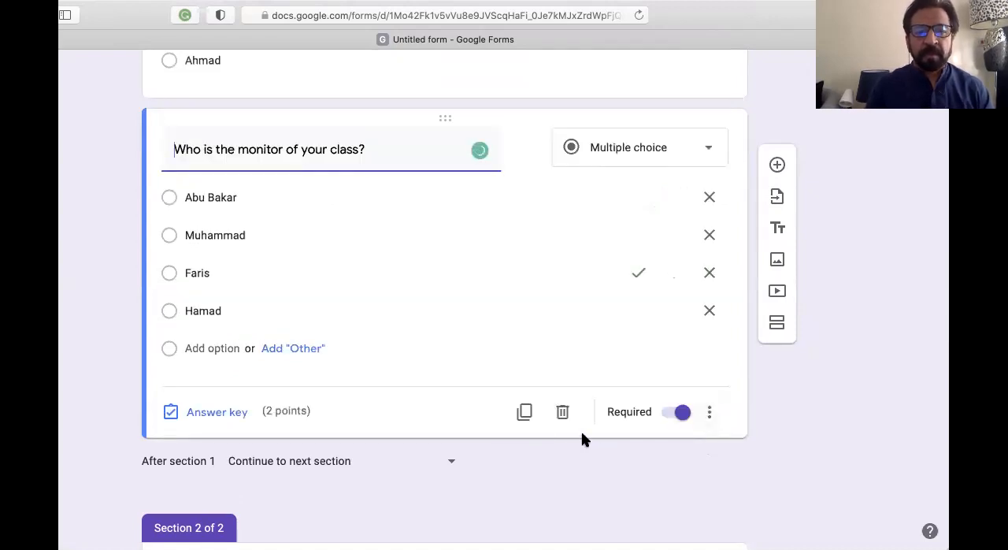
# Preview the form and review both questions, their points and the progress bar
pyautogui.scroll(5, 581, 436)
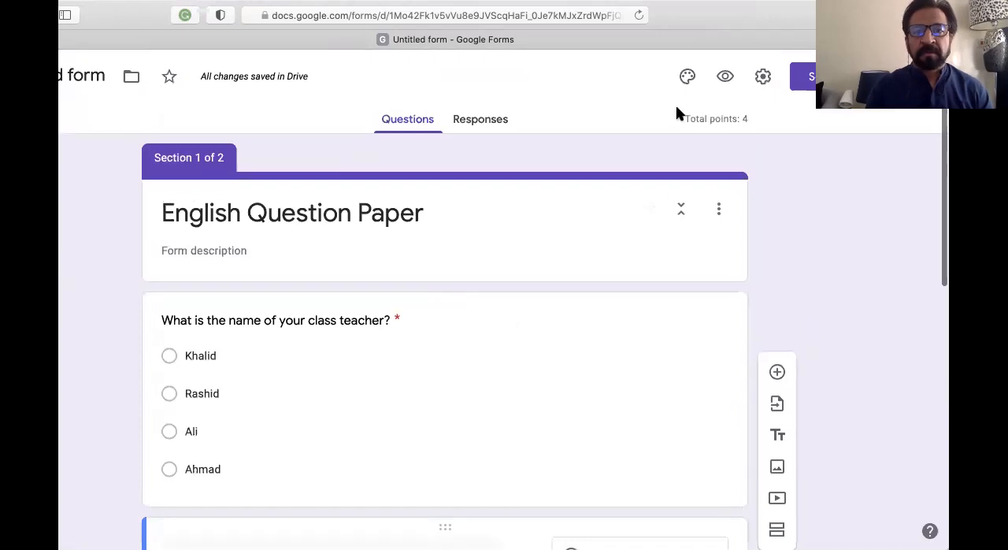
pyautogui.click(726, 79)
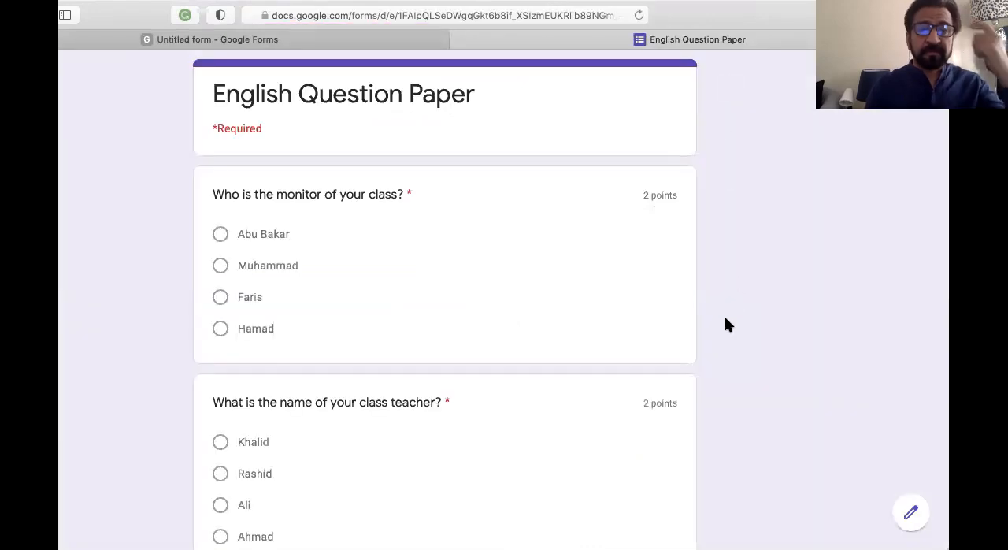
pyautogui.scroll(-3, 725, 319)
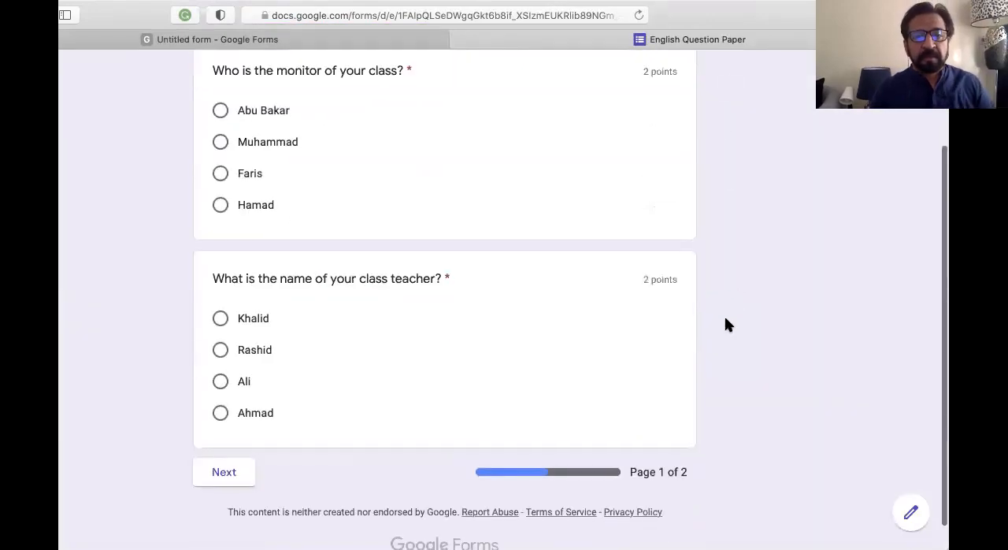
pyautogui.scroll(3, 725, 318)
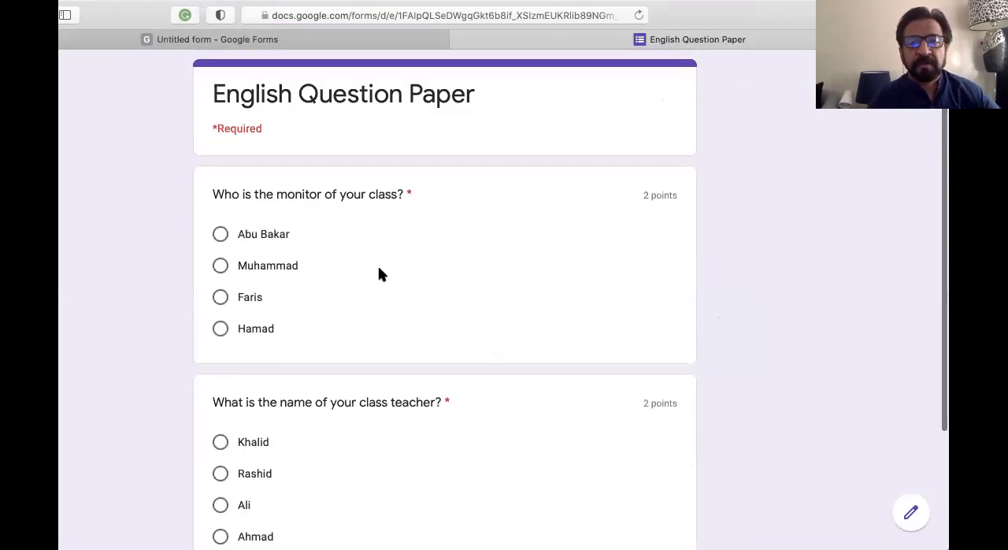
pyautogui.scroll(-3, 579, 464)
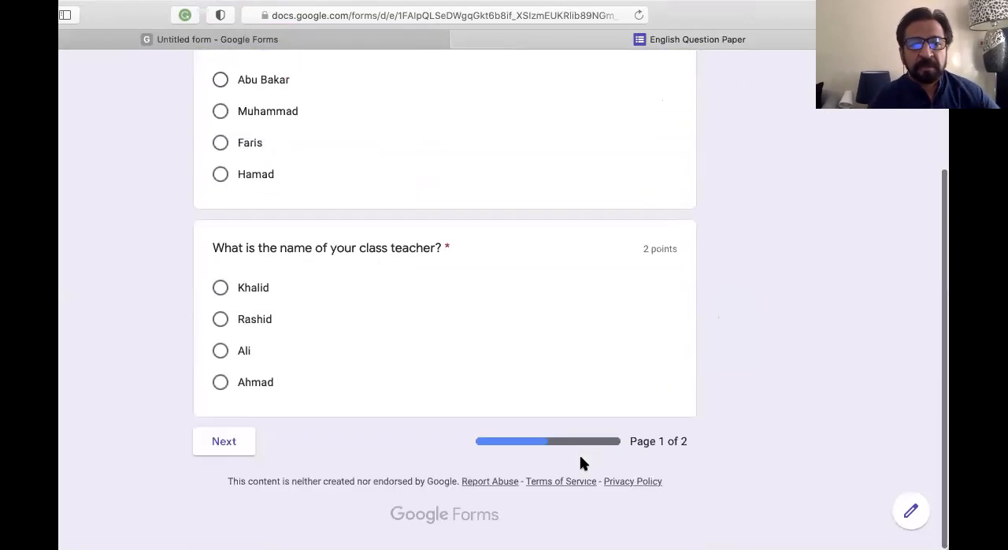
pyautogui.scroll(3, 370, 401)
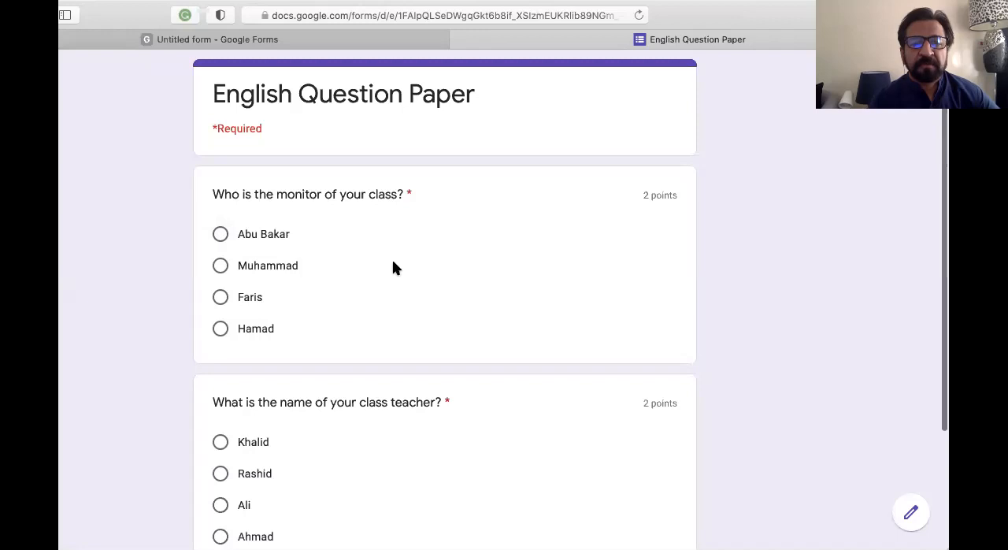
pyautogui.scroll(-3, 393, 263)
# Select the second option for both questions in the preview and continue to the form's second page
pyautogui.click(219, 119)
pyautogui.click(220, 326)
pyautogui.click(223, 448)
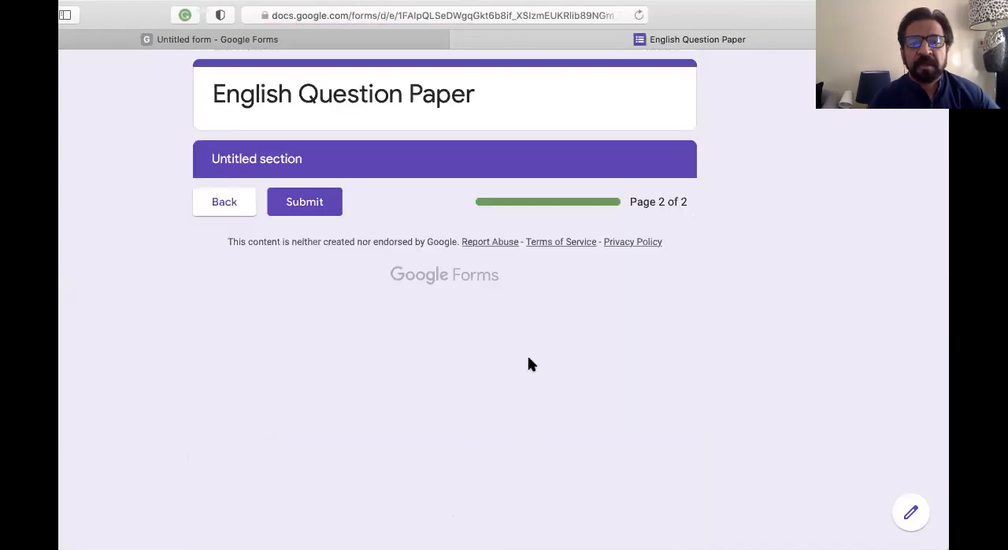
# Submit the test response to the English Question Paper and open its score
pyautogui.click(312, 204)
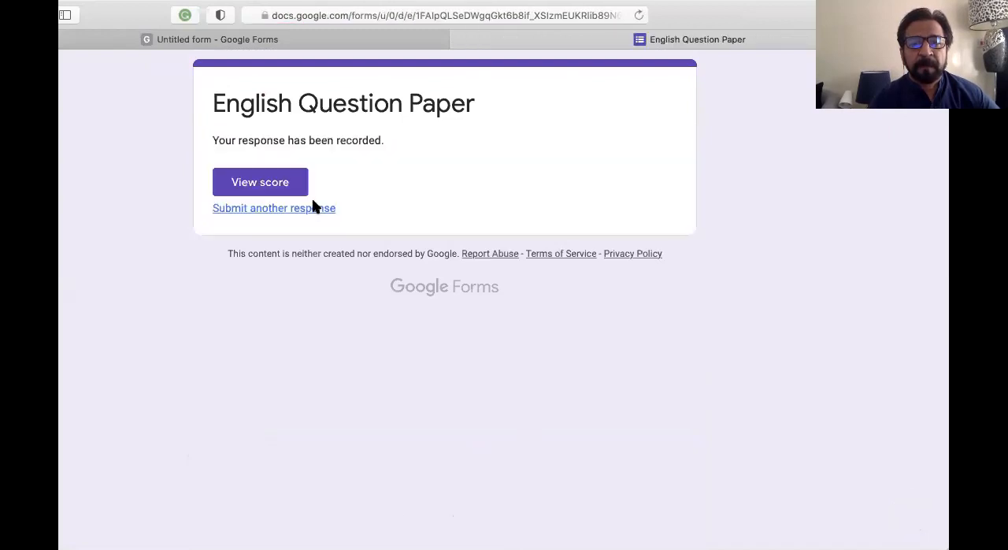
pyautogui.click(268, 189)
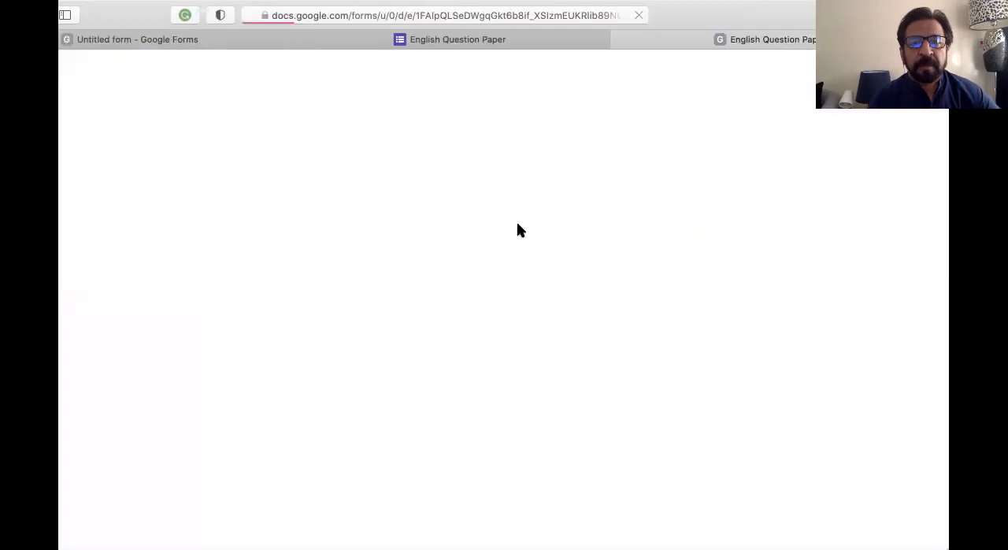
# Review the scored response, checking the total points, each question's marks and the correct answer given for the monitor question
pyautogui.scroll(-1, 488, 322)
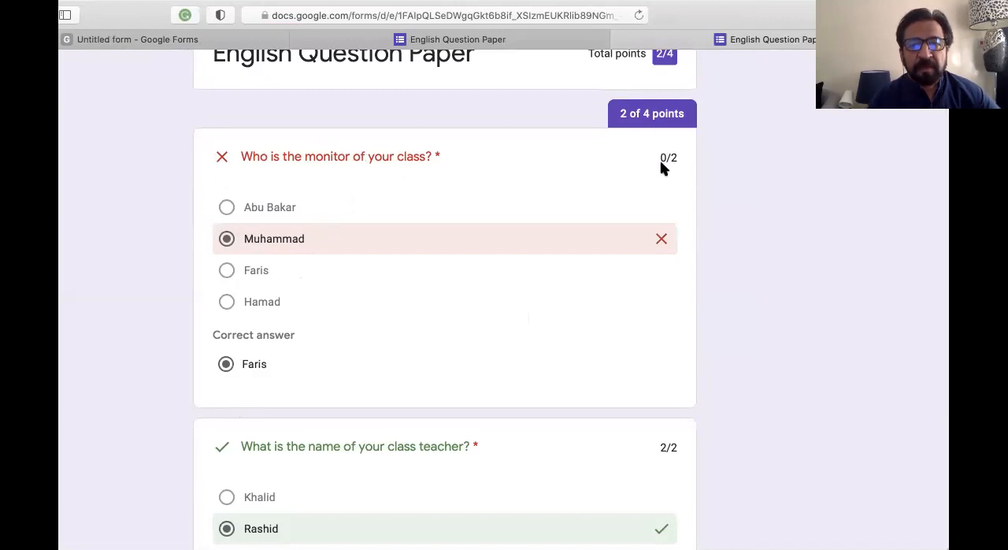
pyautogui.scroll(-2, 477, 367)
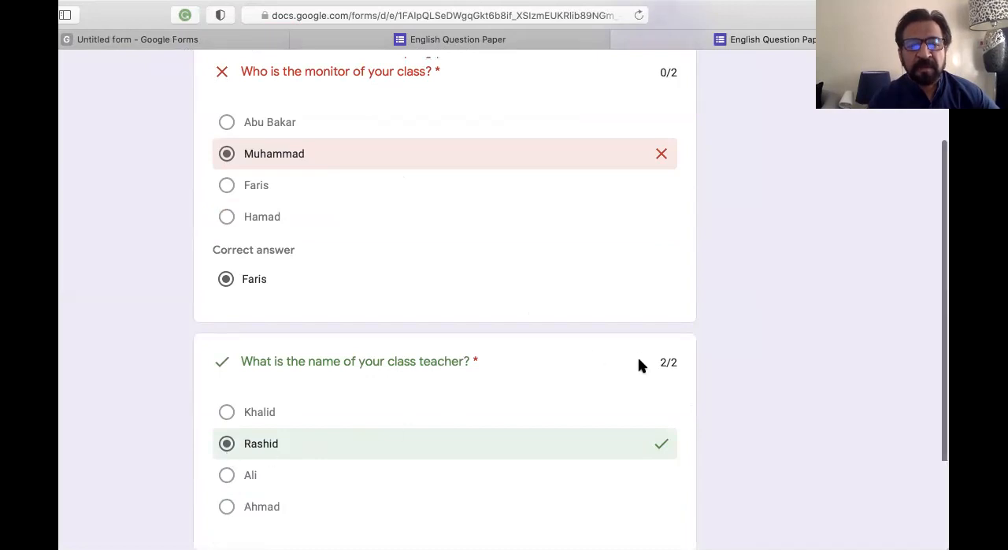
pyautogui.scroll(-3, 638, 362)
pyautogui.scroll(5, 586, 383)
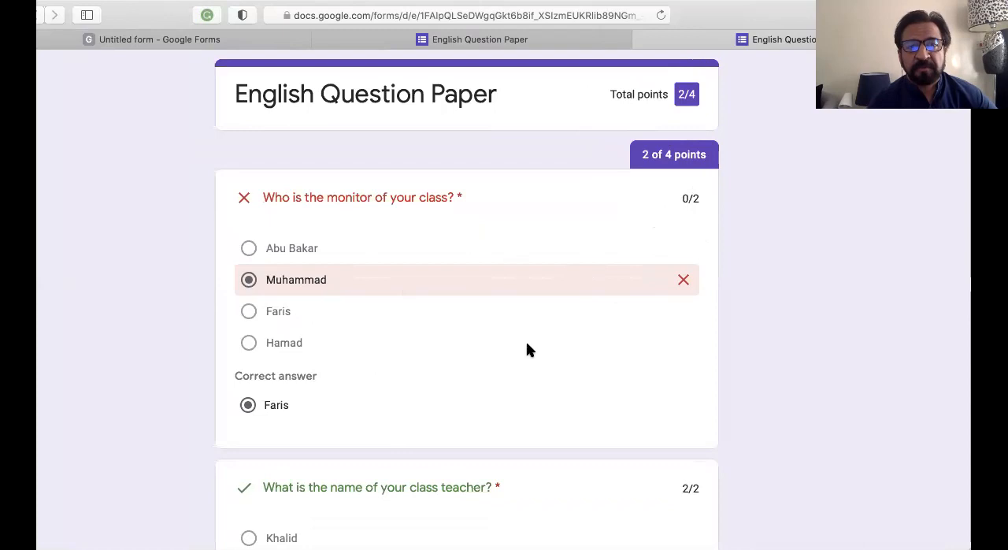
pyautogui.scroll(-3, 527, 348)
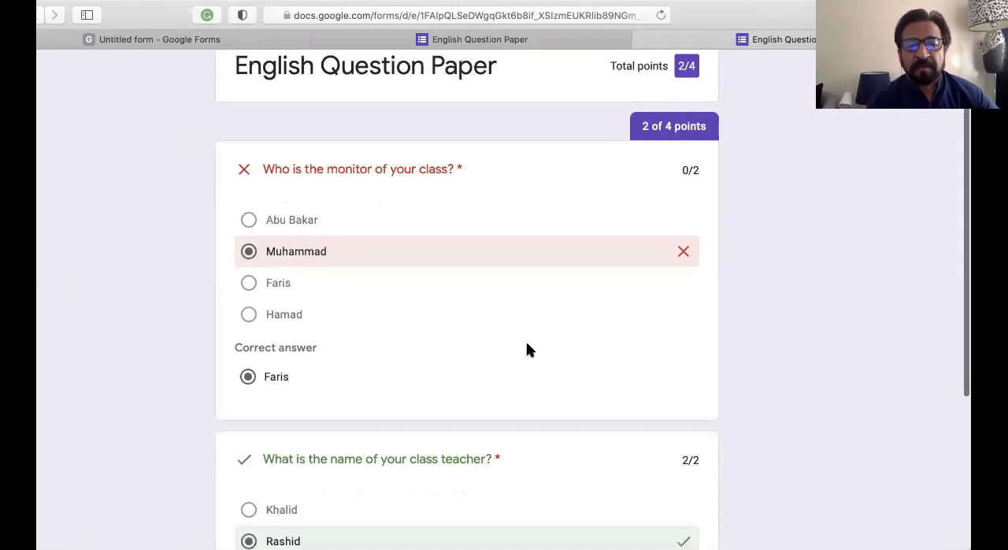
pyautogui.scroll(2, 527, 348)
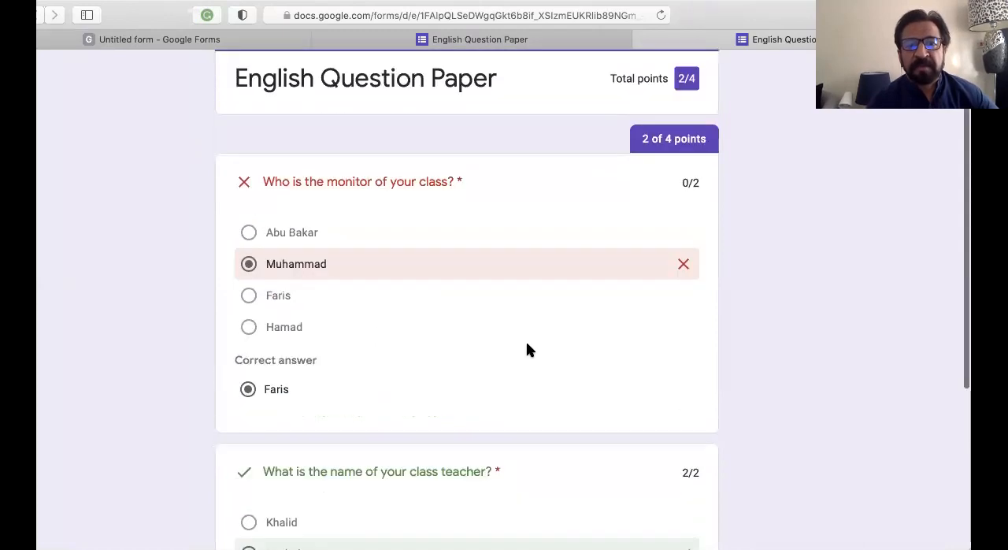
pyautogui.scroll(-5, 527, 345)
pyautogui.scroll(5, 527, 349)
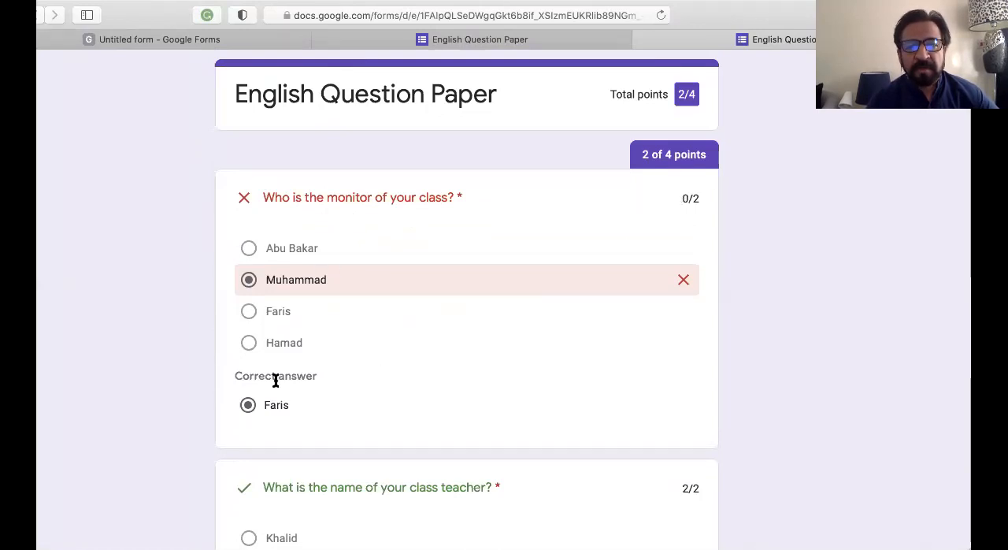
pyautogui.scroll(-5, 274, 419)
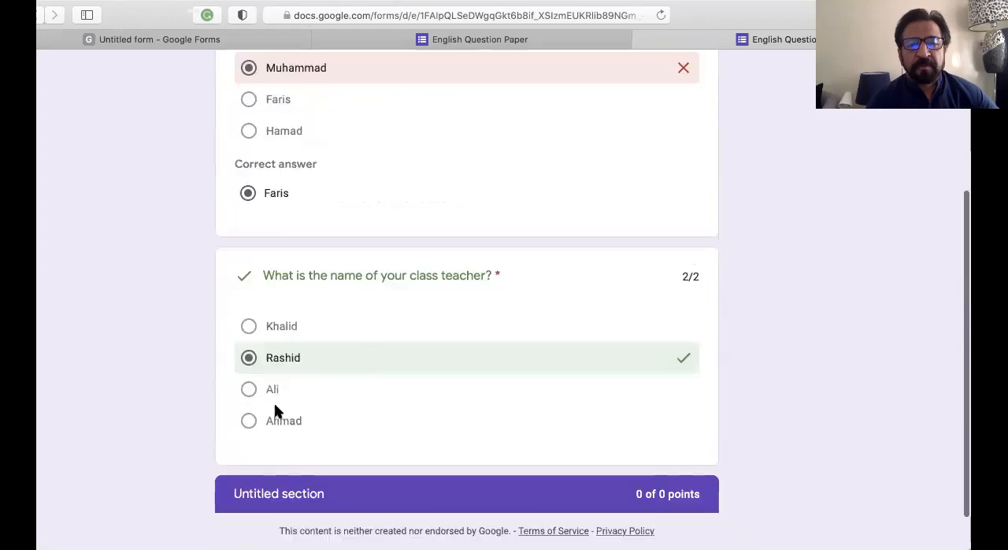